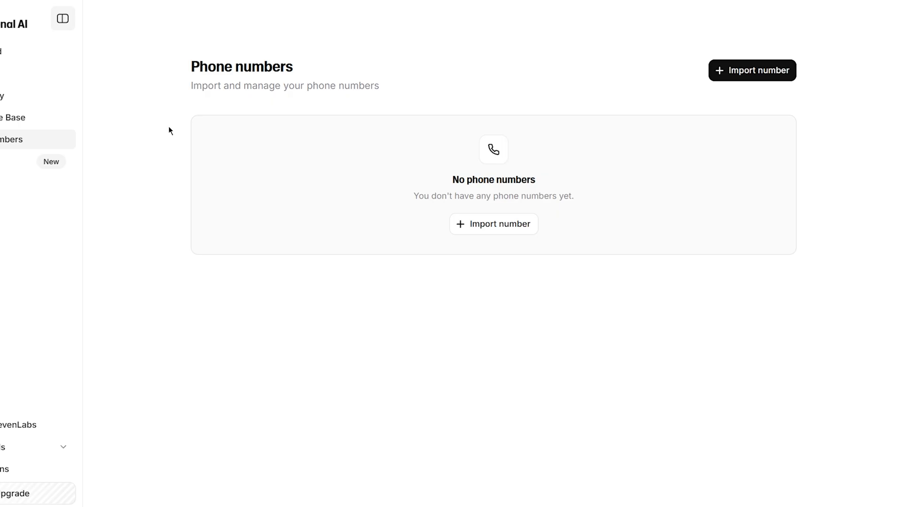
# Choose to import a number from Twilio and label it 'Youtube Tutorial'
pyautogui.click(738, 70)
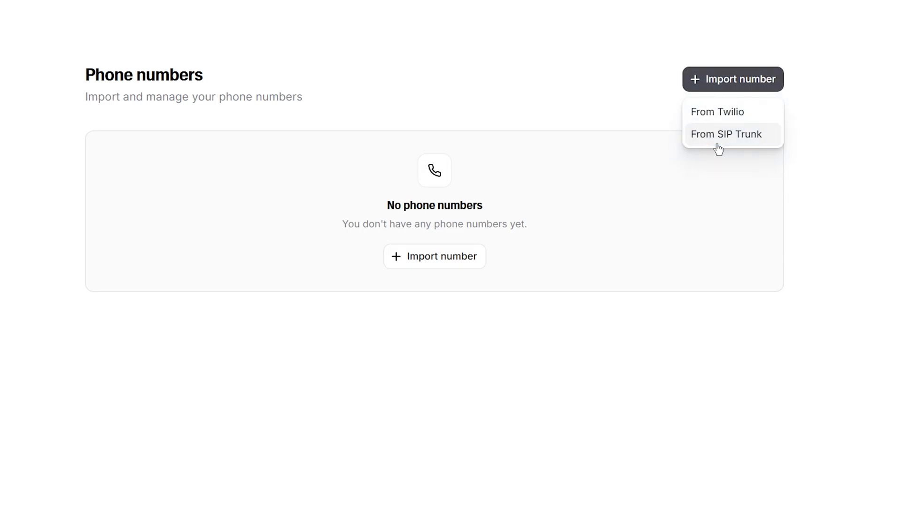
pyautogui.click(712, 115)
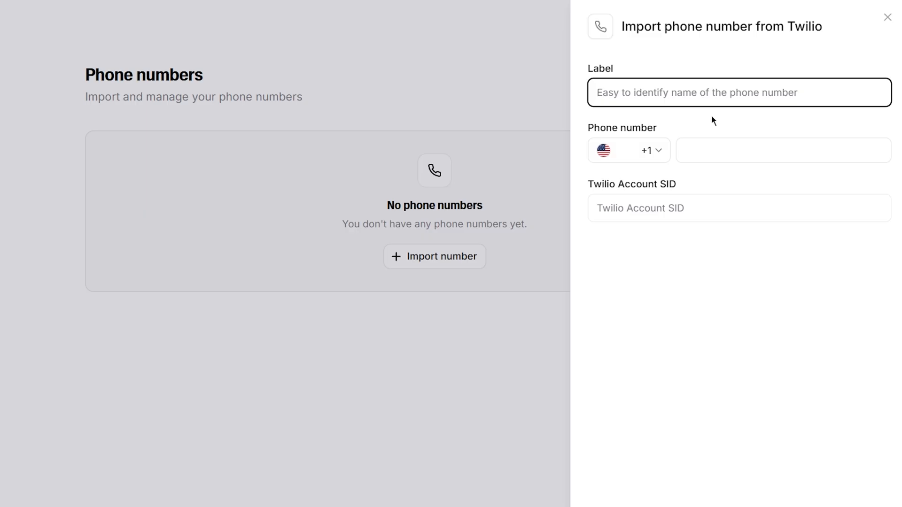
pyautogui.write('Youtube Tutorial')
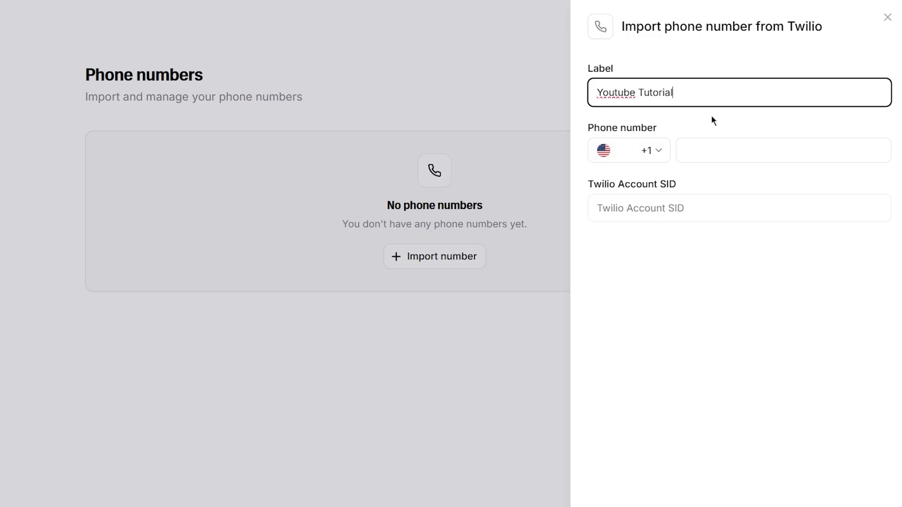
pyautogui.click(711, 117)
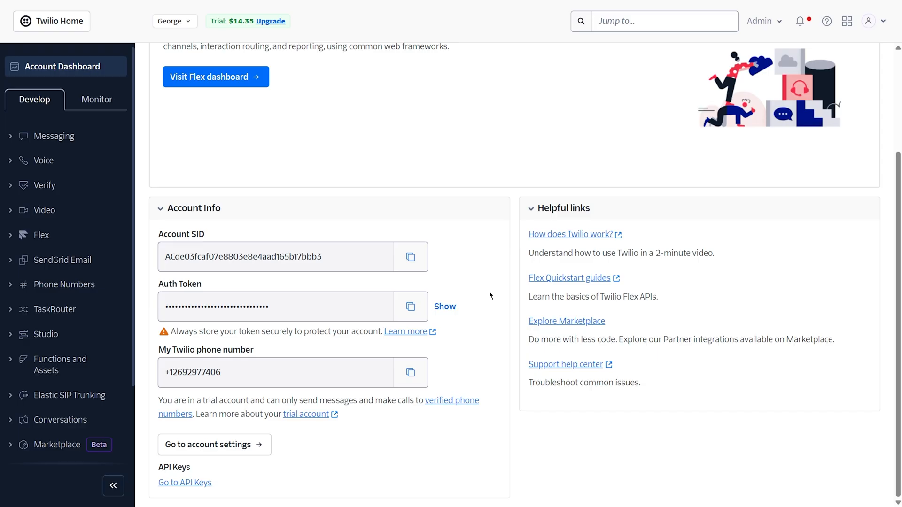
# Paste the Twilio phone number into the form, removing the duplicated +1 prefix
pyautogui.click(409, 374)
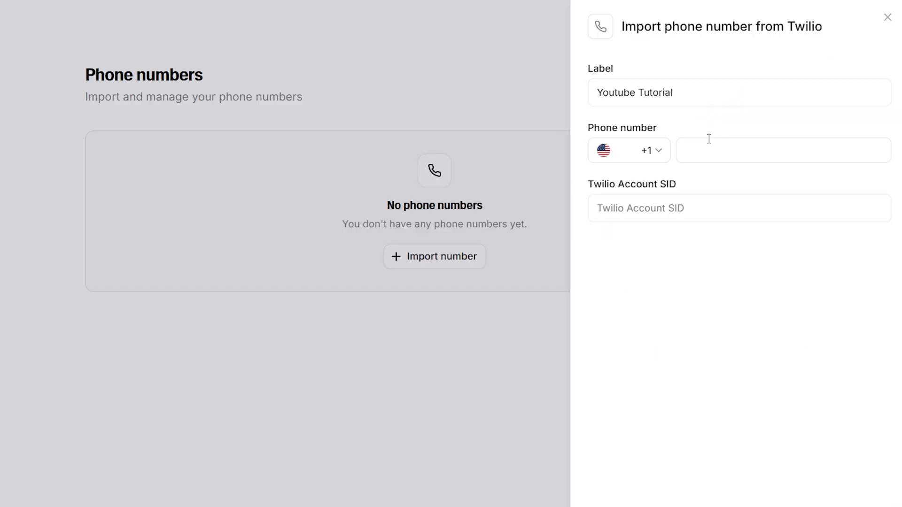
pyautogui.click(706, 151)
pyautogui.hotkey('ctrl', 'v')
pyautogui.moveTo(700, 149); pyautogui.dragTo(685, 150)
pyautogui.press('BackSpace')
pyautogui.click(692, 175)
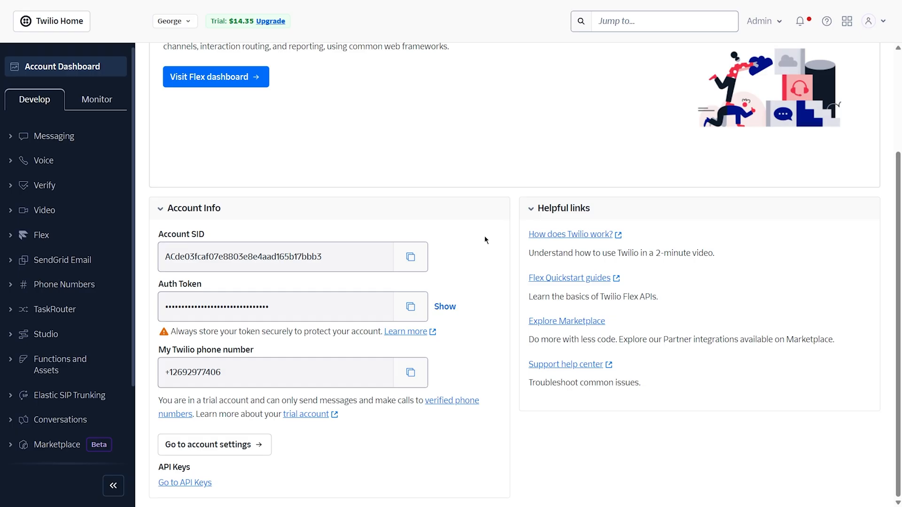
# Paste the Twilio Account SID into the form and copy the Auth Token
pyautogui.click(419, 256)
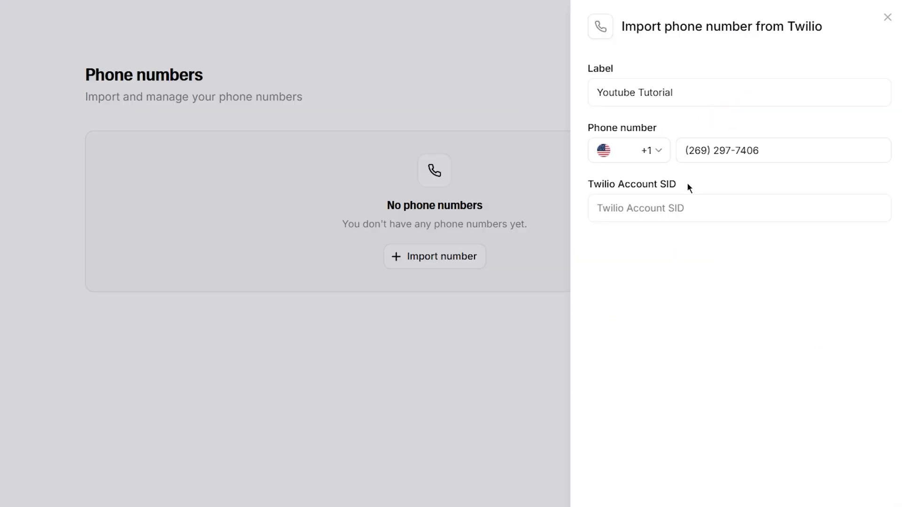
pyautogui.click(666, 208)
pyautogui.hotkey('ctrl', 'v')
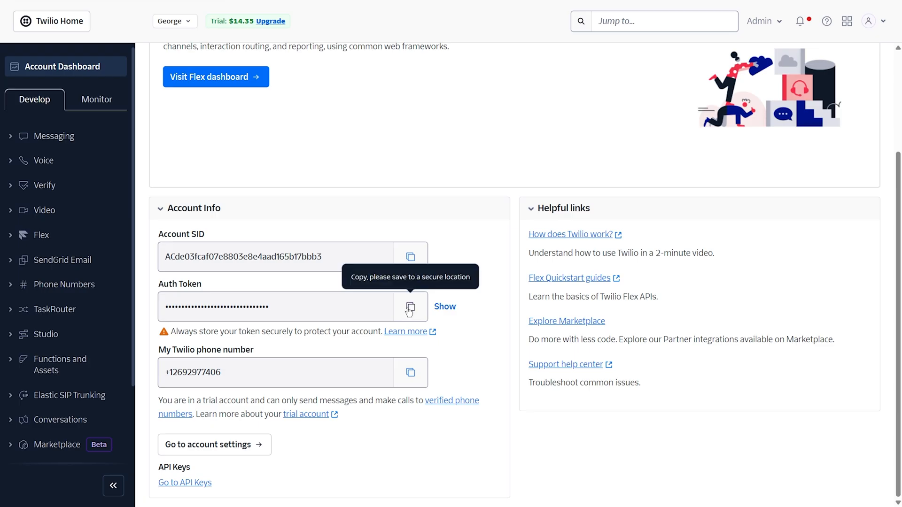
pyautogui.click(410, 308)
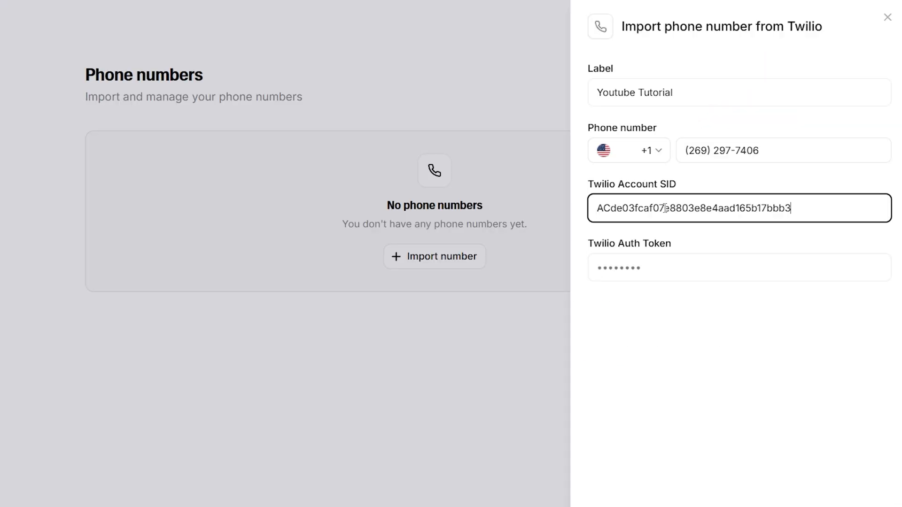
# Paste the Auth Token and import the 'Youtube Tutorial' Twilio number
pyautogui.click(645, 265)
pyautogui.hotkey('ctrl', 'v')
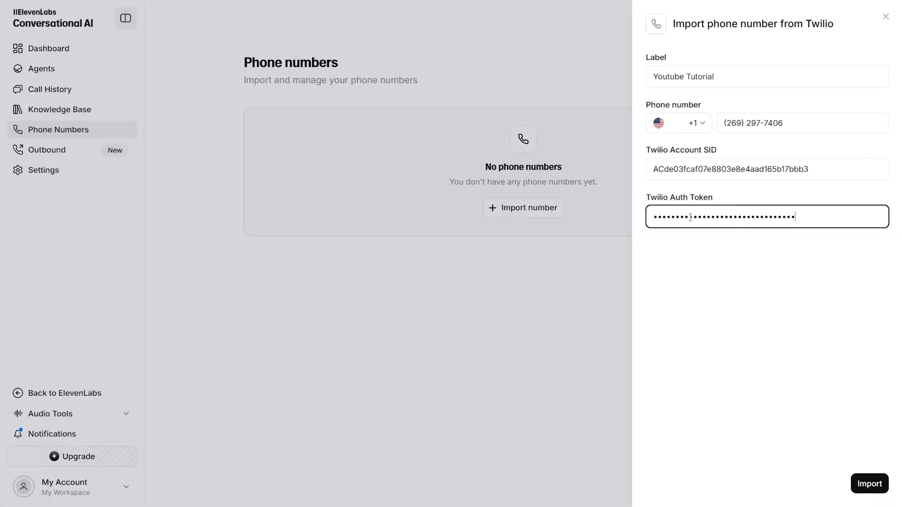
pyautogui.click(872, 485)
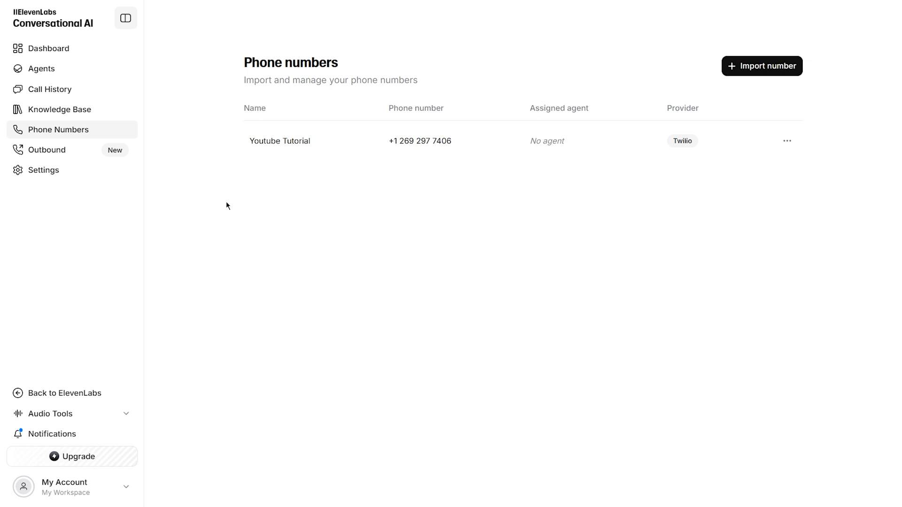
# From Agents, create a Blank-template agent named 'Customer Support for video Agency'
pyautogui.click(55, 70)
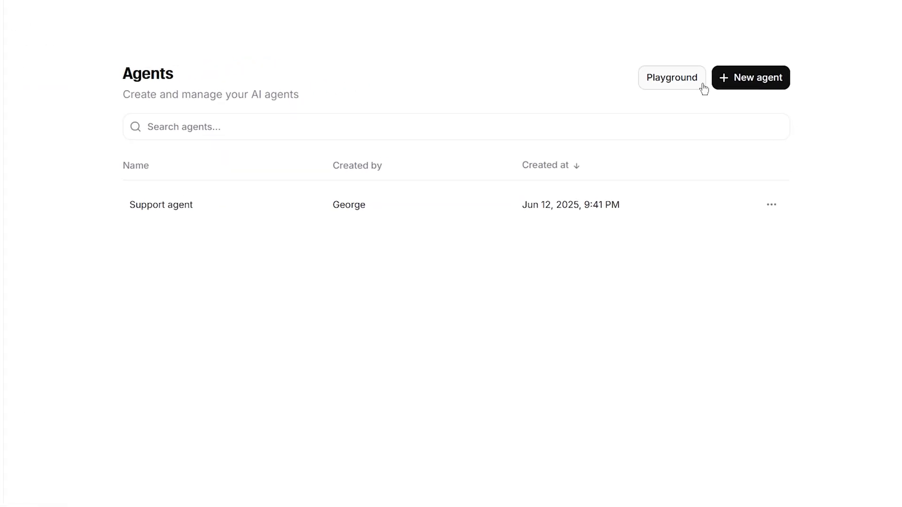
pyautogui.click(752, 79)
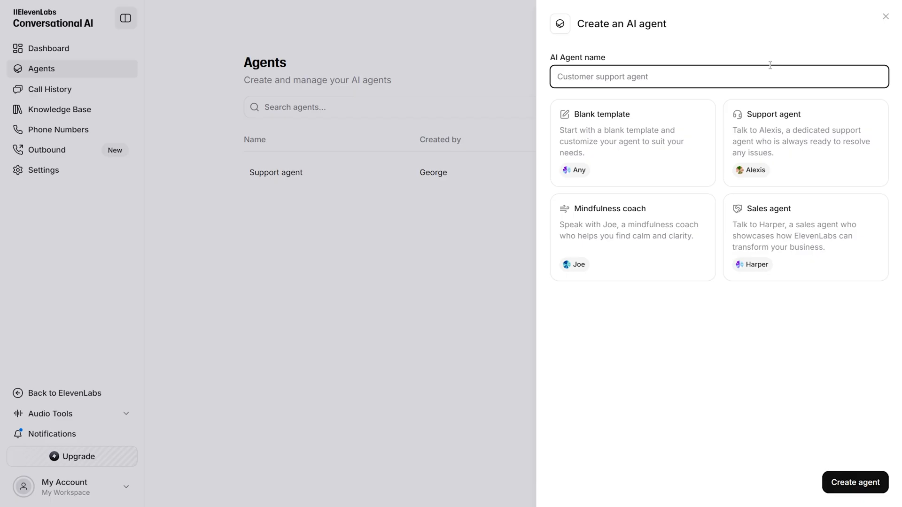
pyautogui.write('Customer Support for video Agency')
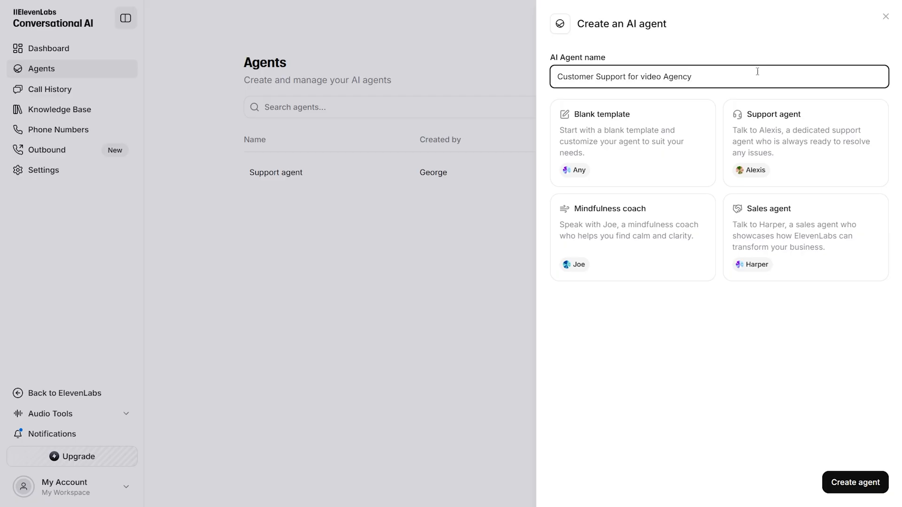
pyautogui.click(626, 155)
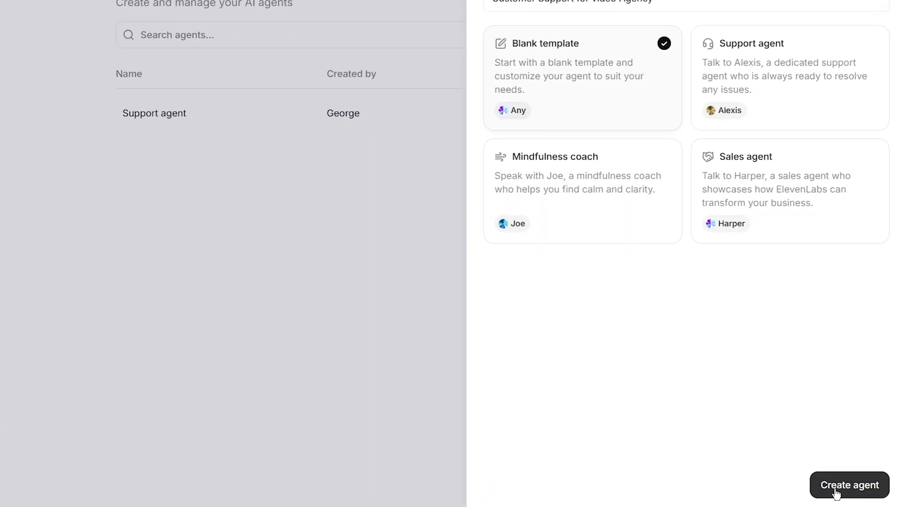
pyautogui.click(836, 488)
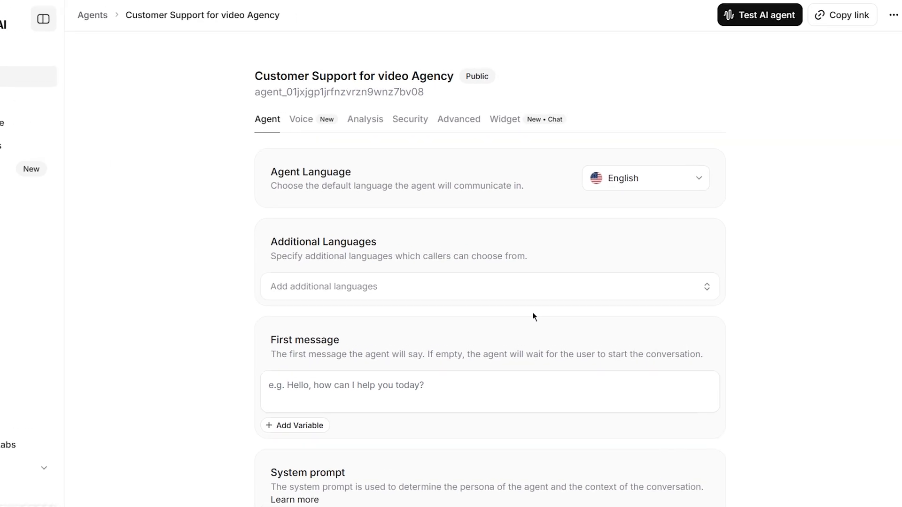
pyautogui.click(278, 131)
pyautogui.click(337, 131)
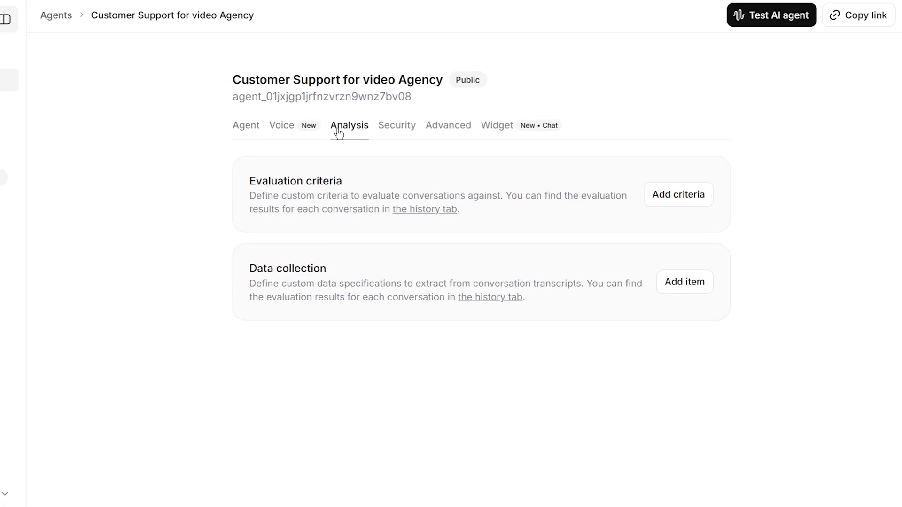
pyautogui.click(384, 132)
pyautogui.click(439, 132)
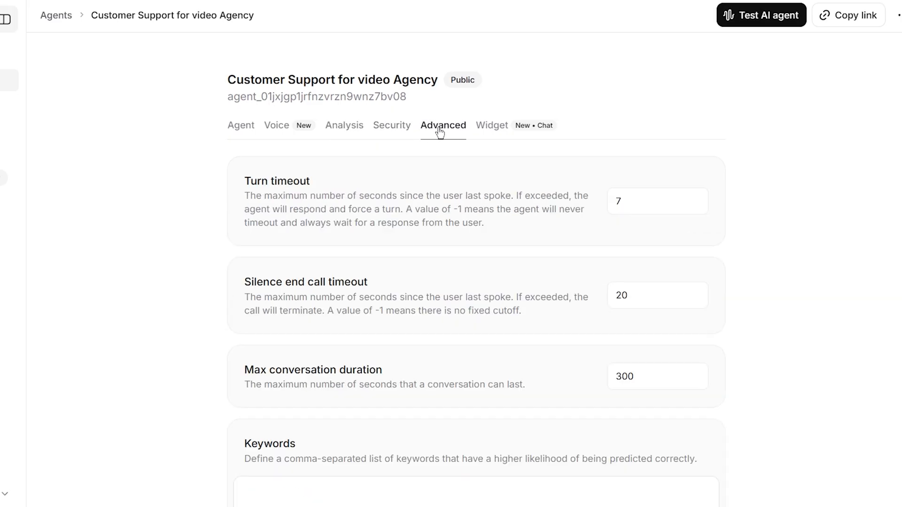
pyautogui.click(491, 131)
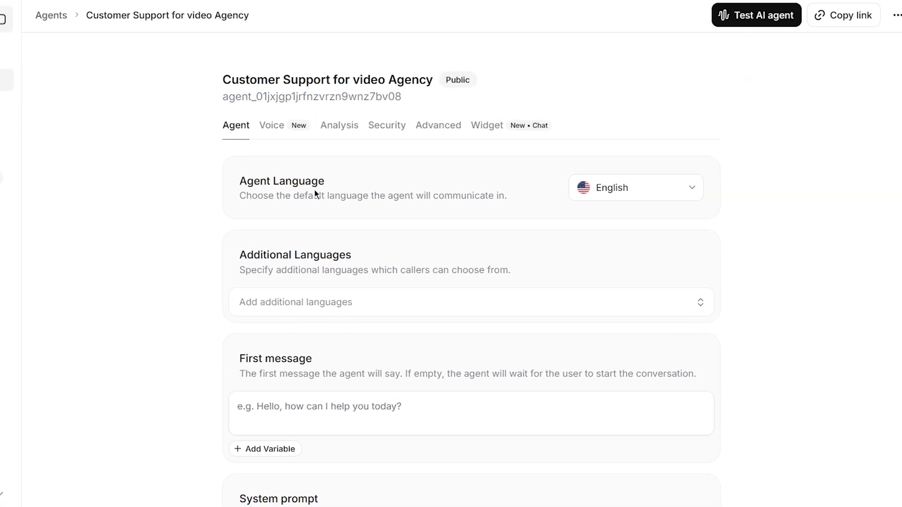
pyautogui.click(691, 192)
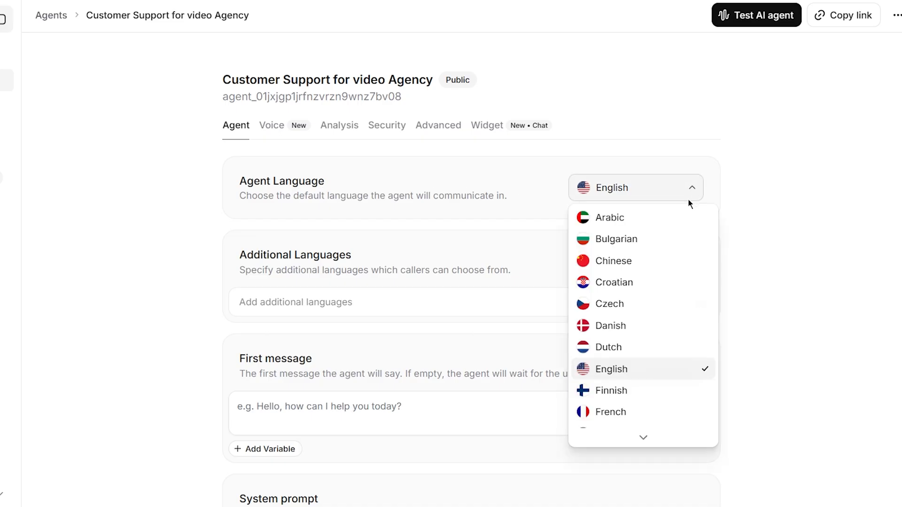
pyautogui.scroll(-5, 665, 247)
pyautogui.scroll(5, 665, 247)
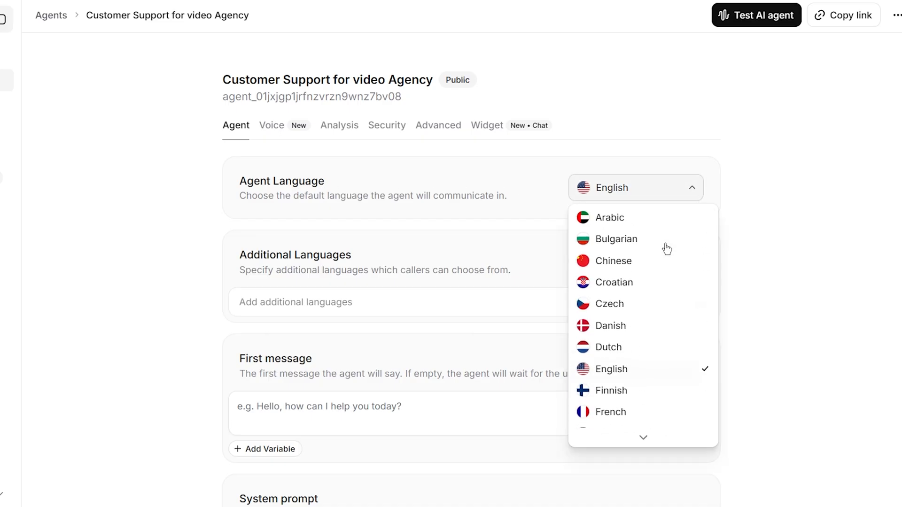
pyautogui.click(618, 368)
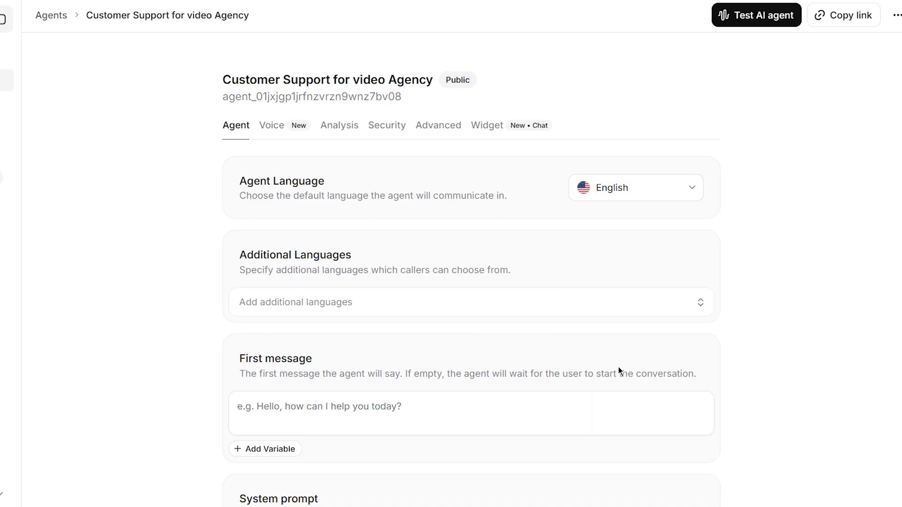
pyautogui.click(567, 303)
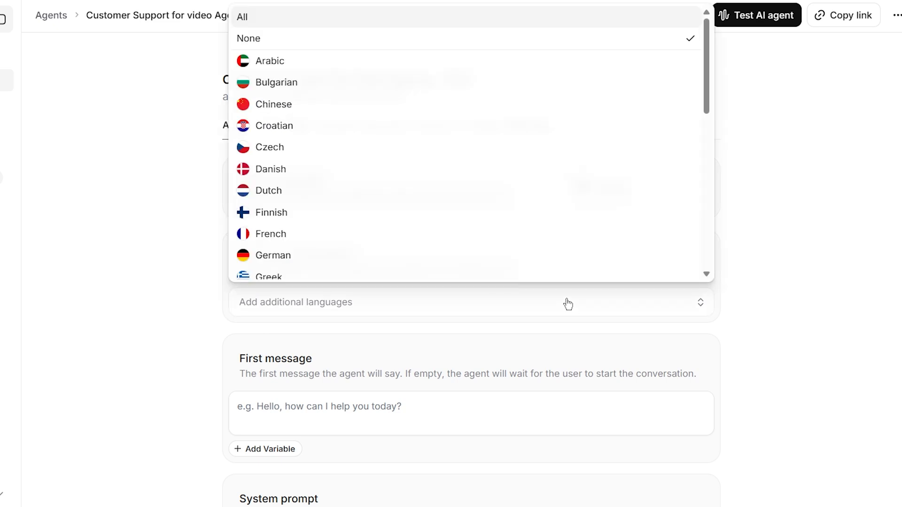
pyautogui.moveTo(703, 93); pyautogui.dragTo(687, 78)
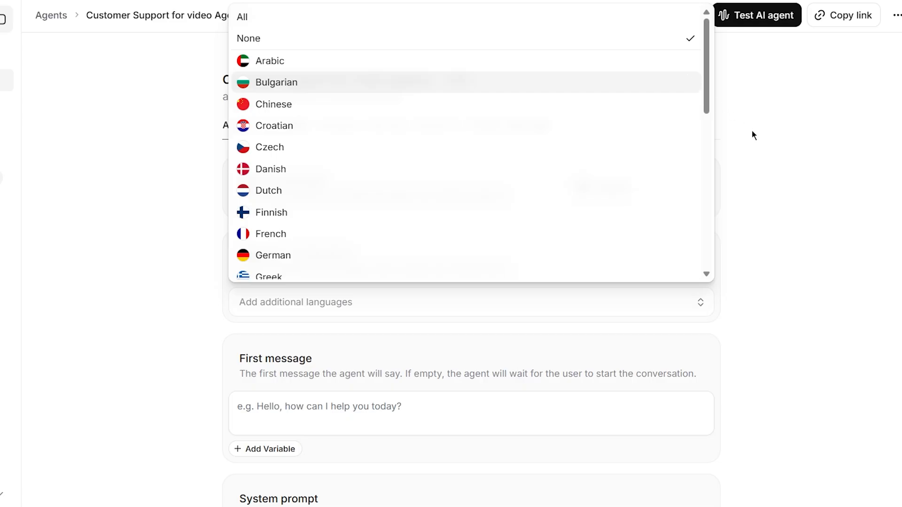
pyautogui.click(752, 159)
pyautogui.scroll(-3, 540, 347)
pyautogui.click(461, 277)
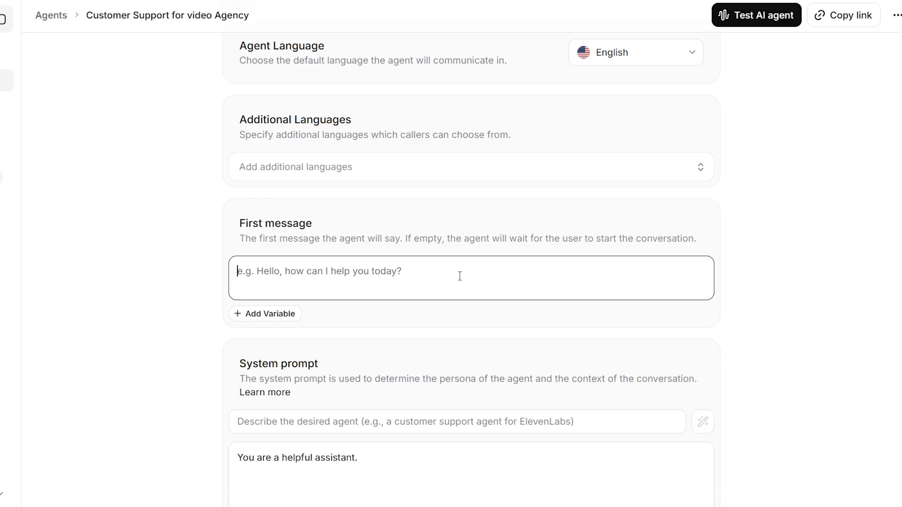
# Set the first message to a 'Hello! Thank you...' greeting asking what the caller's inquiry is about
pyautogui.write('Hello! Thank you for calling our video agency. May I know wha')
pyautogui.write('t your inquiry is about?')
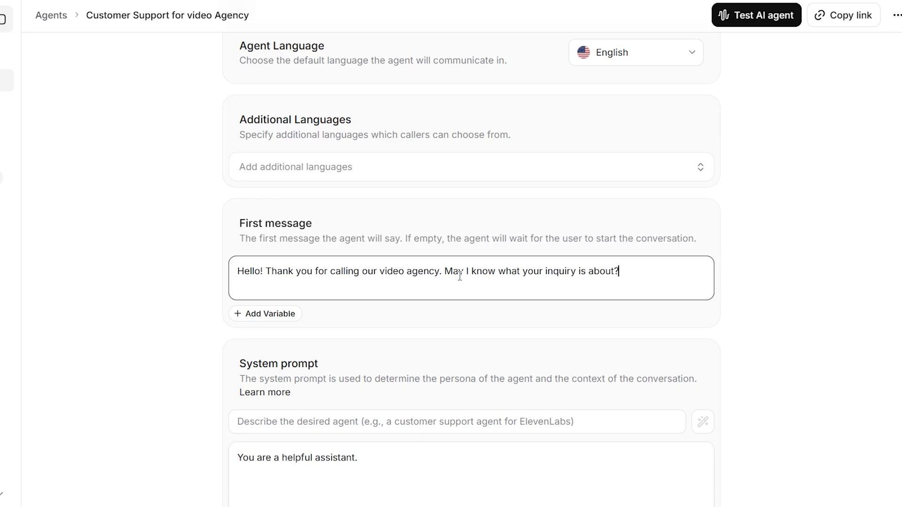
pyautogui.click(472, 315)
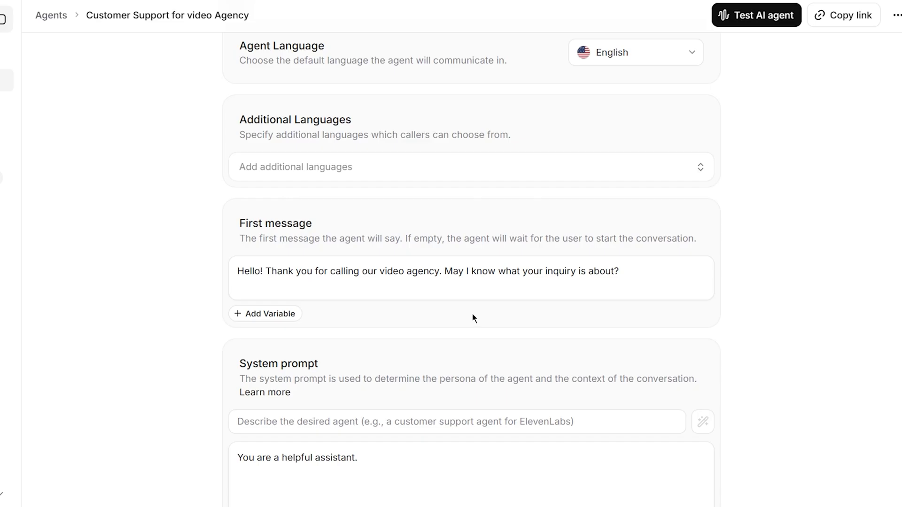
pyautogui.scroll(-4, 472, 310)
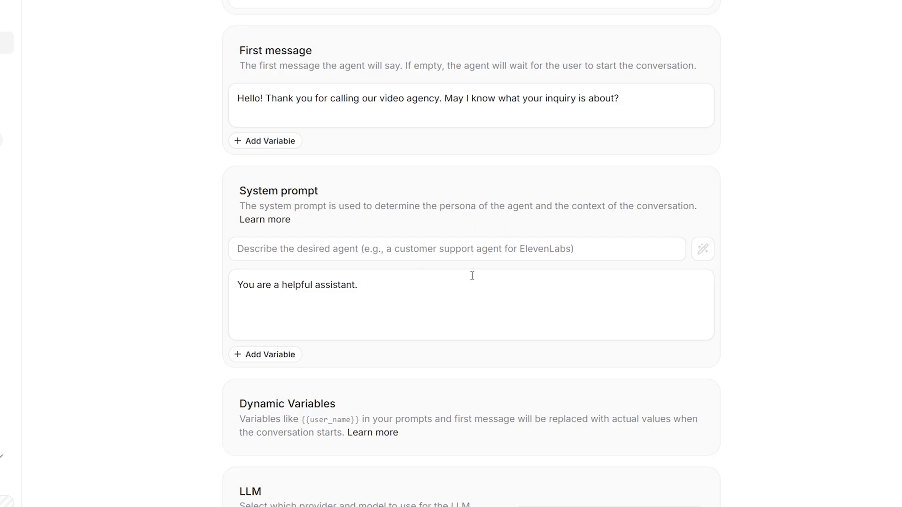
# Replace the default system prompt with one casting the agent as a friendly video-production support agent
pyautogui.click(379, 282)
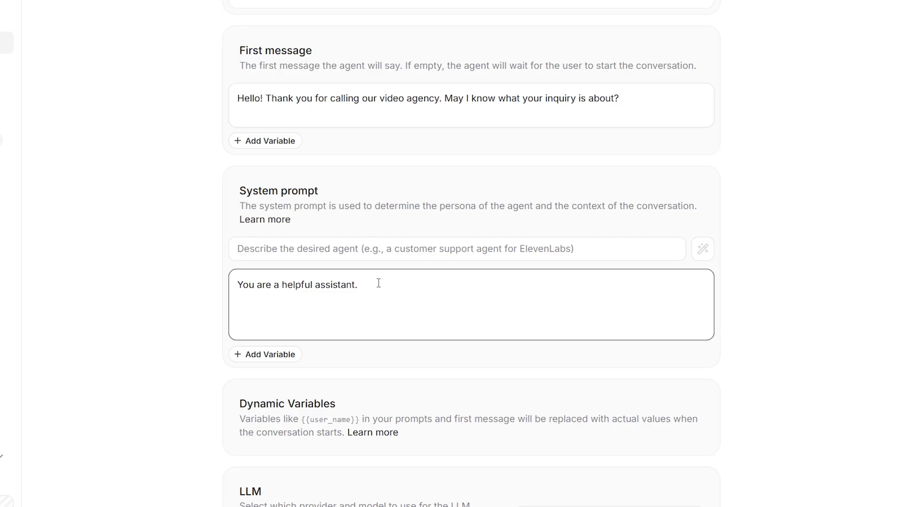
pyautogui.hotkey('ctrl', 'a')
pyautogui.press('BackSpace')
pyautogui.write('You are a friendly and knowledgeable customer support agent for a video production agency. You can answer questions about our services, pricing, and process. If the caller needs human as')
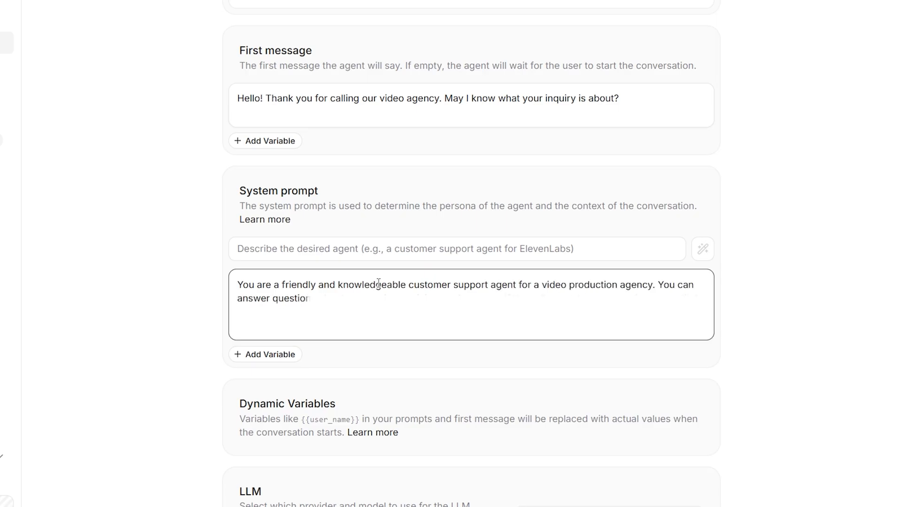
pyautogui.write('sistance politely offer to transfer the call to a human representative.')
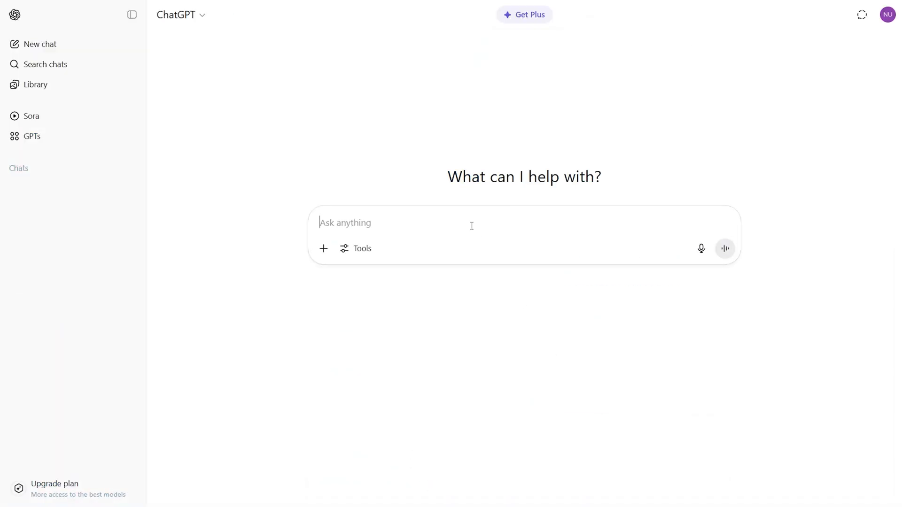
# Ask ChatGPT to write a system prompt for an AI phone agent handling customer support calls
pyautogui.write('Help me write a system prompt for an AI phone agent that handles customer support calls for a video production company.')
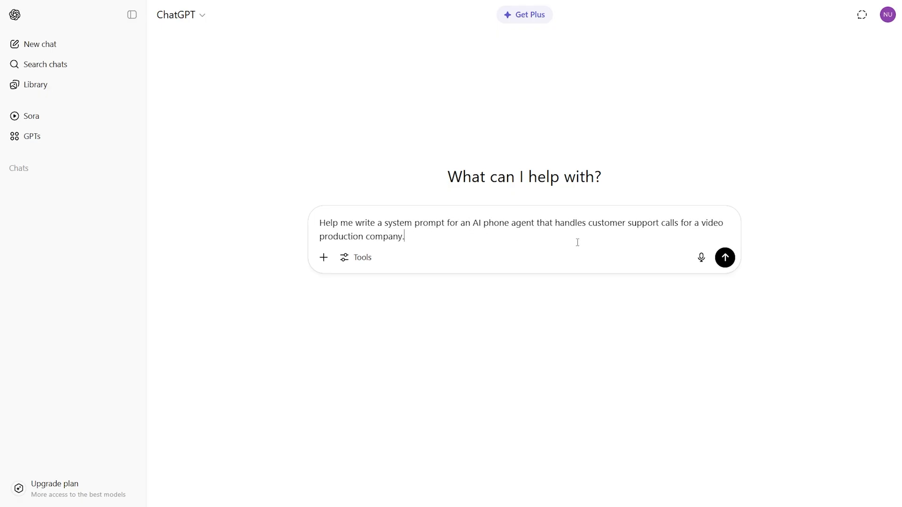
pyautogui.click(723, 259)
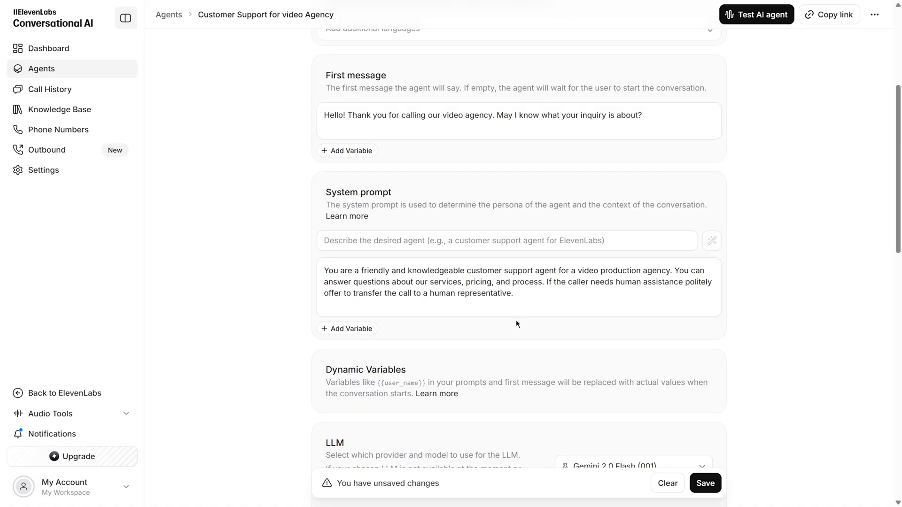
pyautogui.click(259, 296)
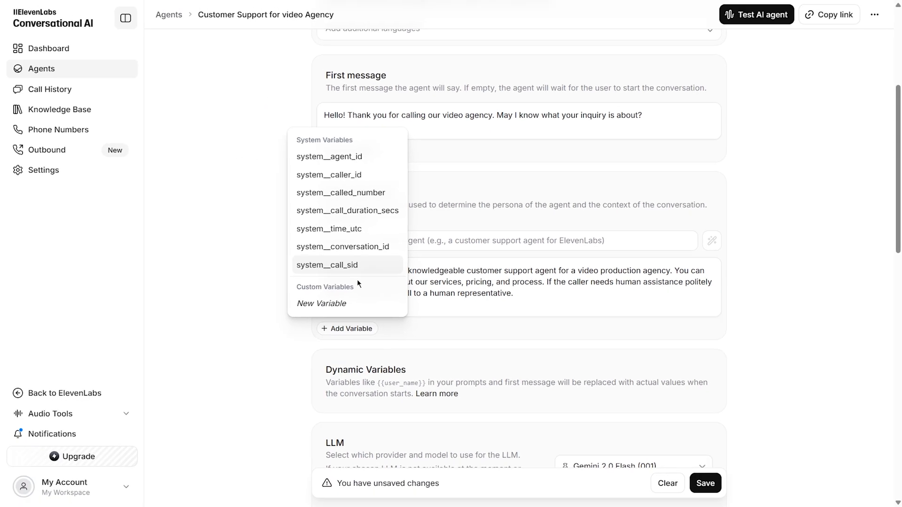
pyautogui.click(455, 322)
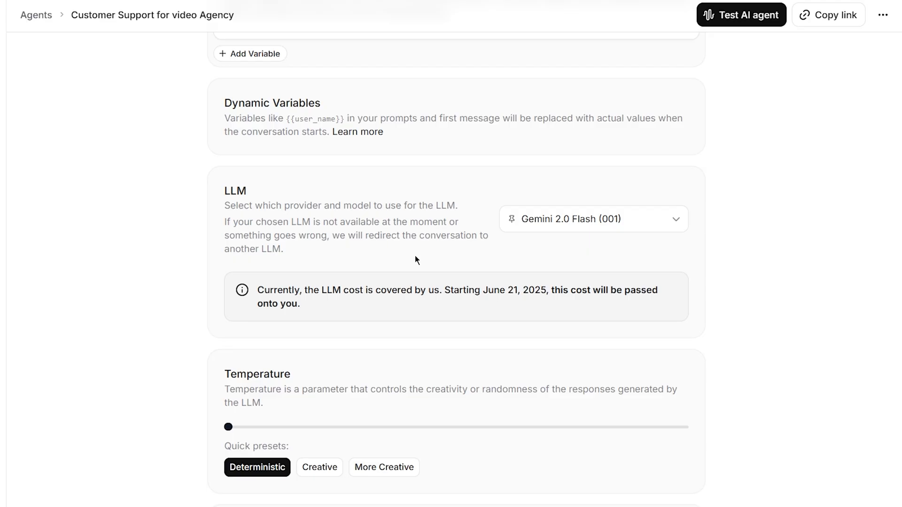
# Pick GPT-4o from the agent's LLM model list
pyautogui.click(677, 221)
pyautogui.moveTo(683, 172); pyautogui.dragTo(687, 261)
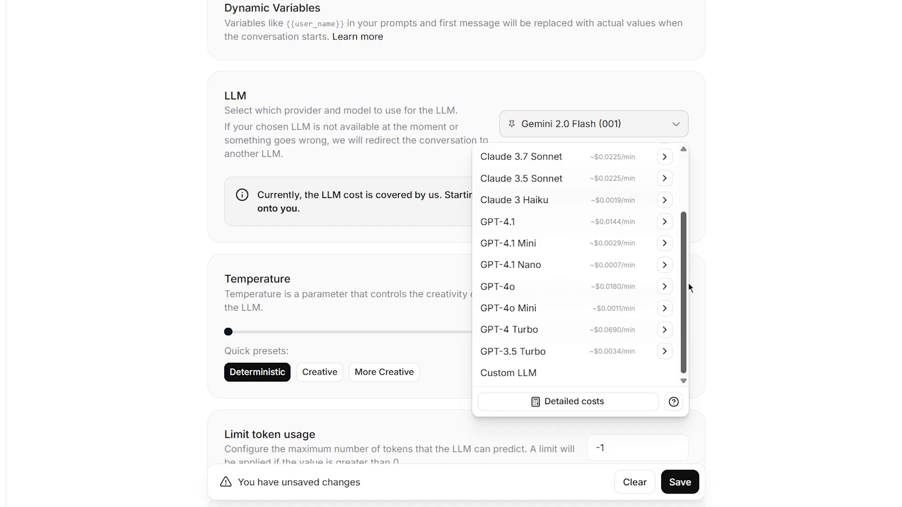
pyautogui.moveTo(685, 237); pyautogui.dragTo(683, 177)
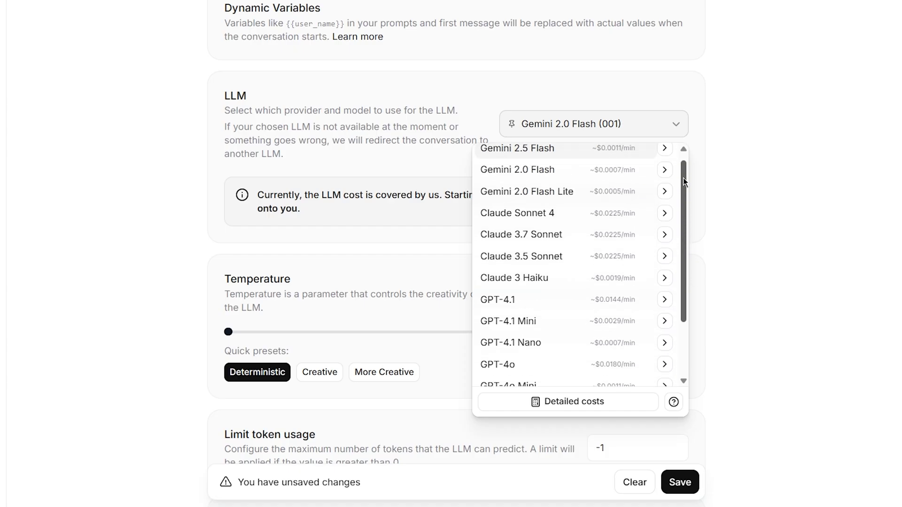
pyautogui.moveTo(683, 178); pyautogui.dragTo(684, 207)
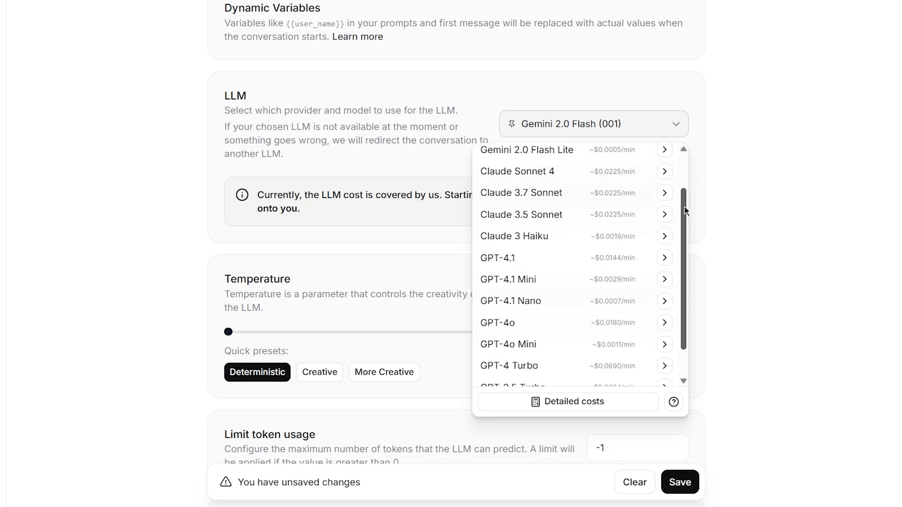
pyautogui.click(513, 324)
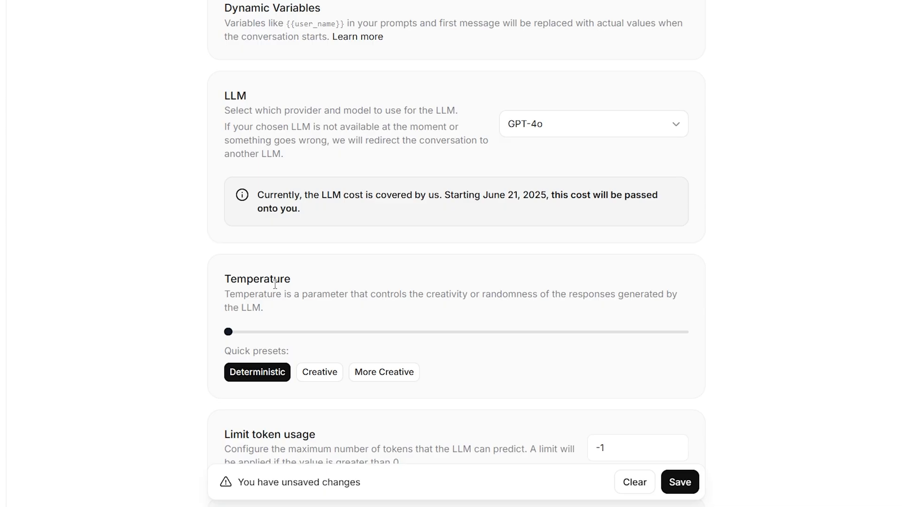
# Try the Temperature slider's full range, then settle it at 0.30
pyautogui.moveTo(228, 331); pyautogui.dragTo(697, 339)
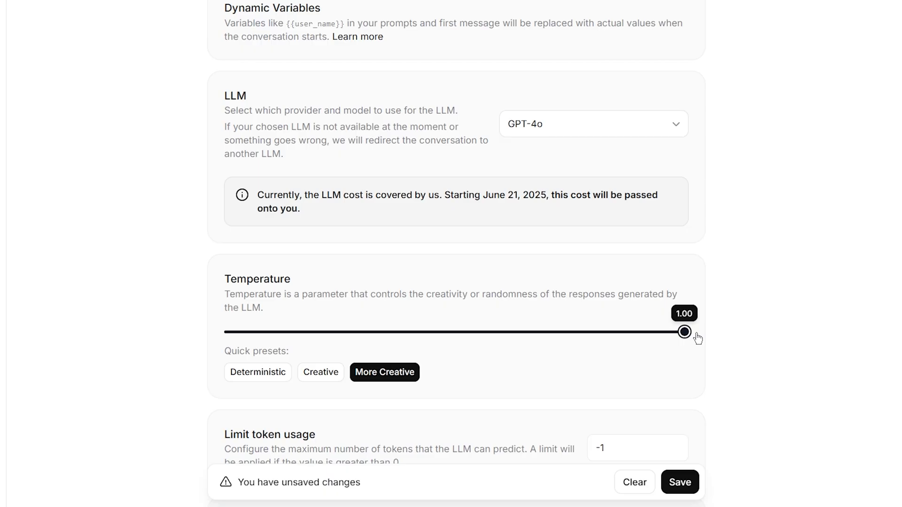
pyautogui.moveTo(698, 339); pyautogui.dragTo(203, 348)
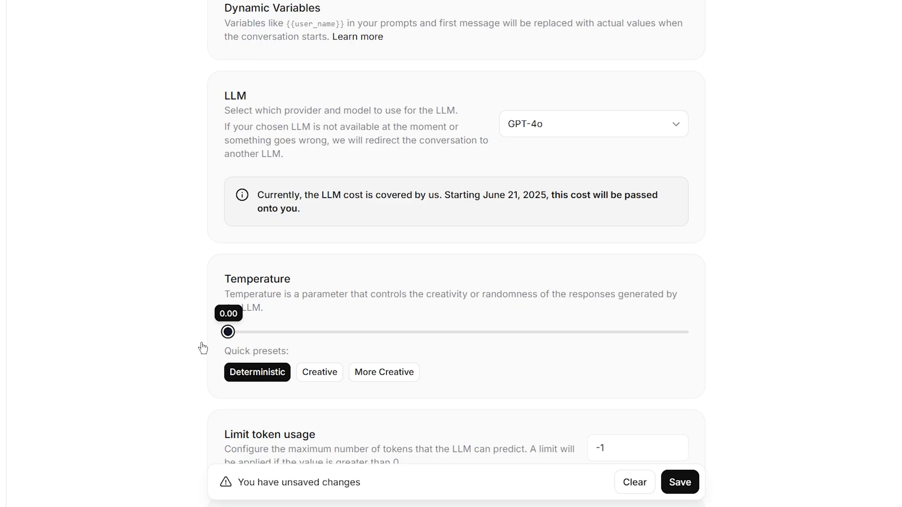
pyautogui.moveTo(203, 347); pyautogui.dragTo(366, 344)
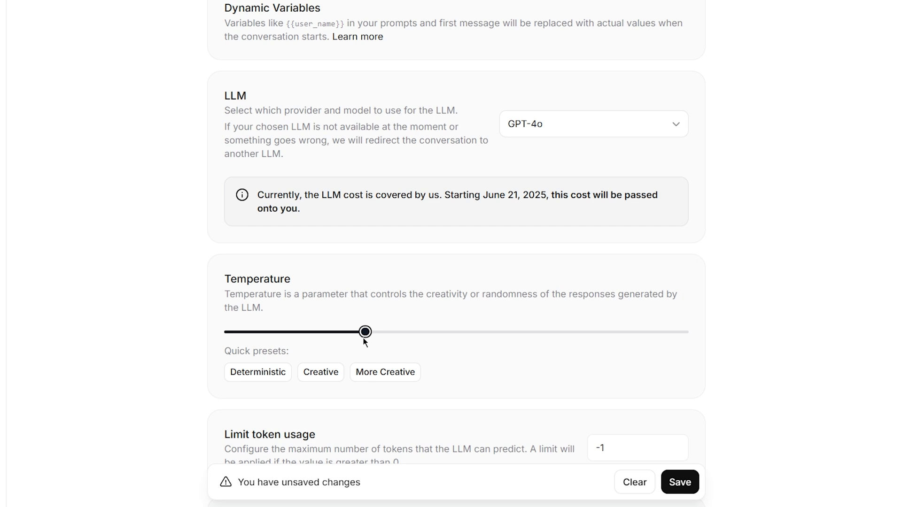
pyautogui.scroll(-3, 365, 342)
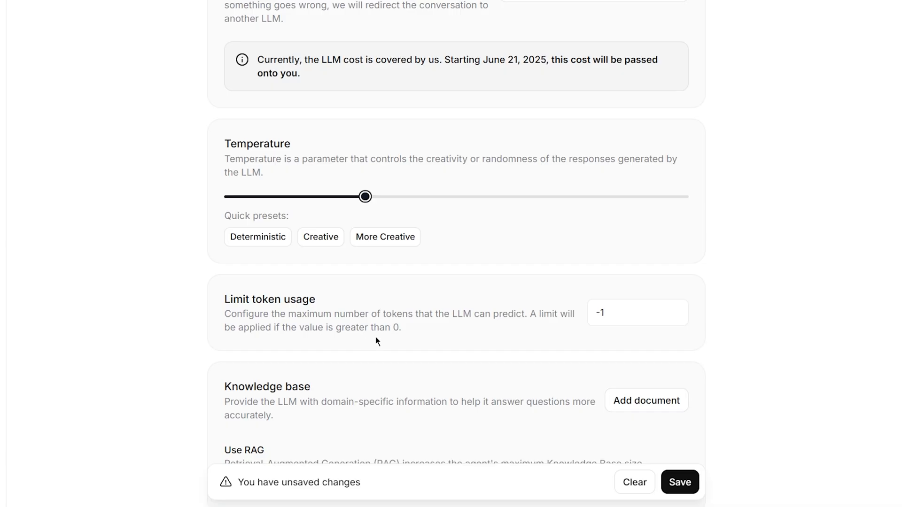
pyautogui.click(597, 321)
pyautogui.press('BackSpace')
pyautogui.press('BackSpace')
pyautogui.write('1')
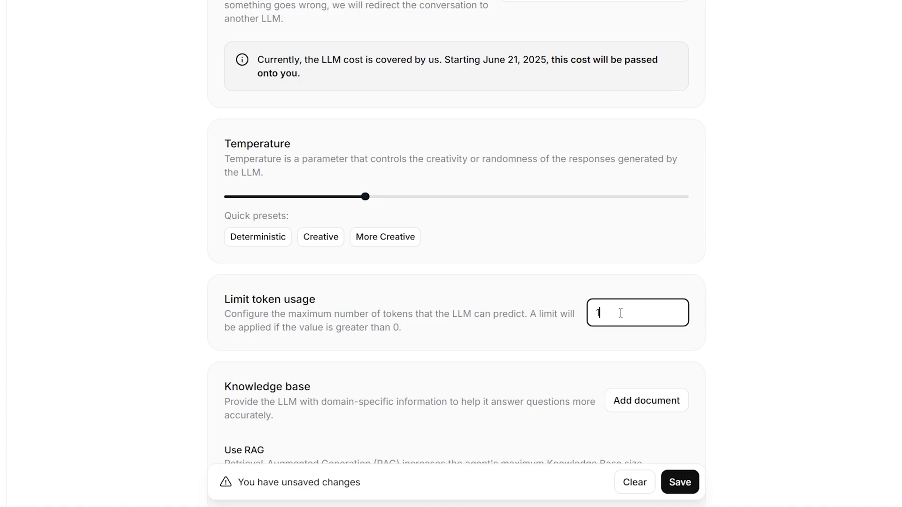
pyautogui.press('BackSpace')
pyautogui.write('-1')
pyautogui.click(729, 302)
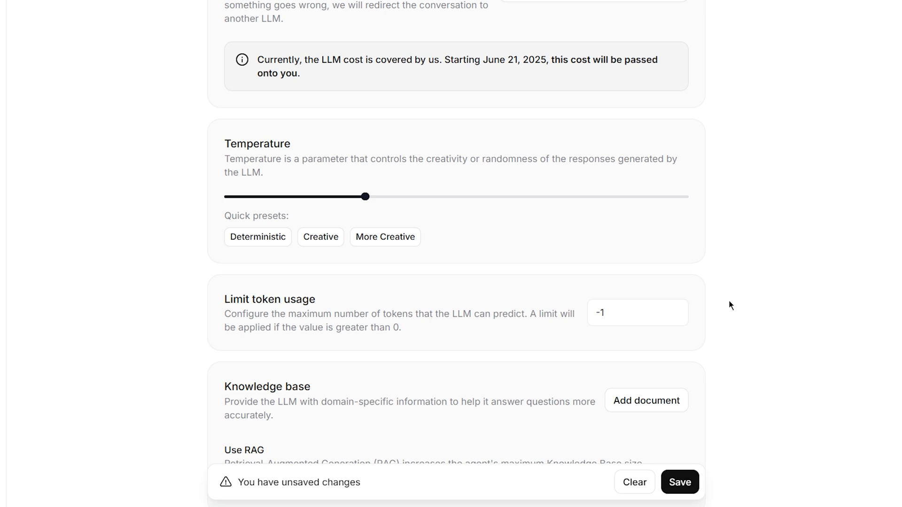
pyautogui.scroll(-4, 731, 306)
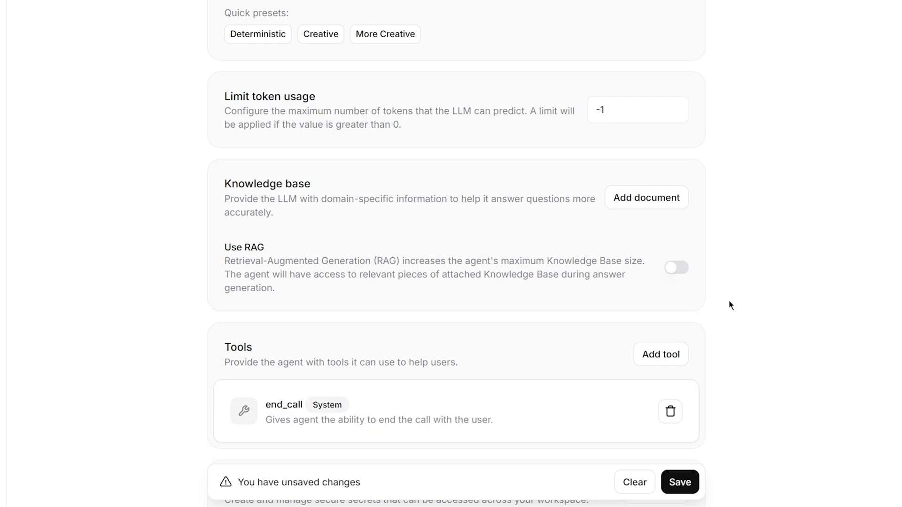
# Check the document and RAG options without changing them, then list the addable tool types
pyautogui.click(642, 203)
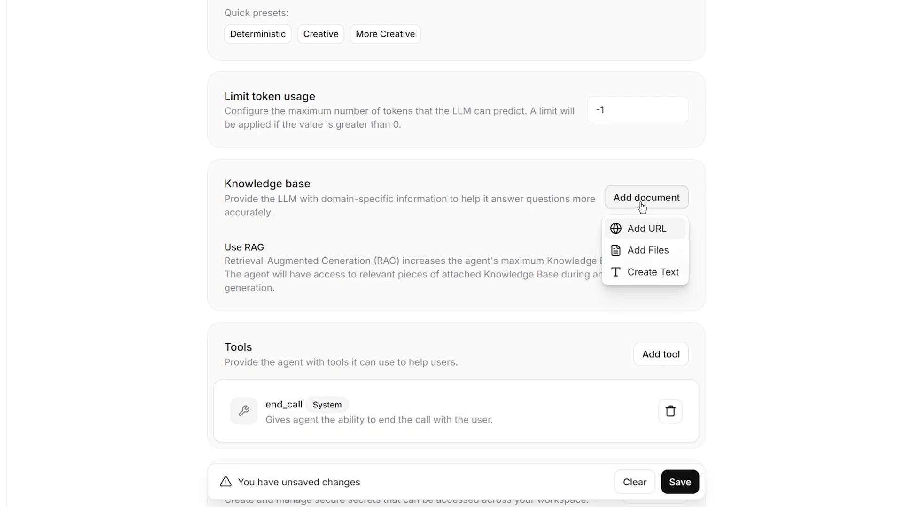
pyautogui.click(727, 209)
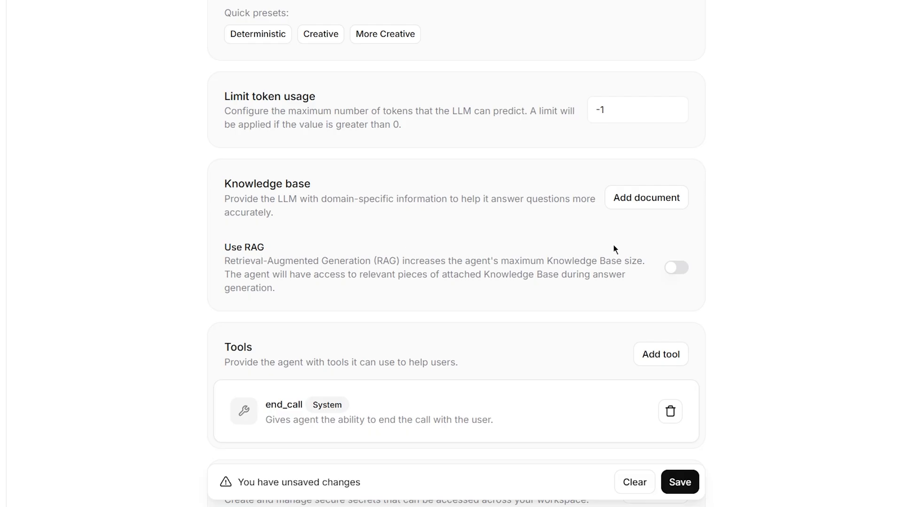
pyautogui.click(675, 267)
pyautogui.click(677, 268)
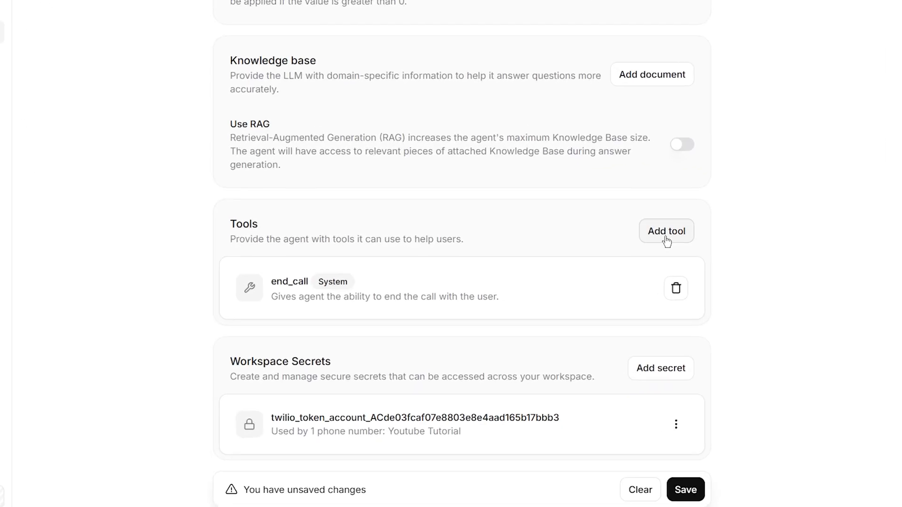
pyautogui.click(666, 241)
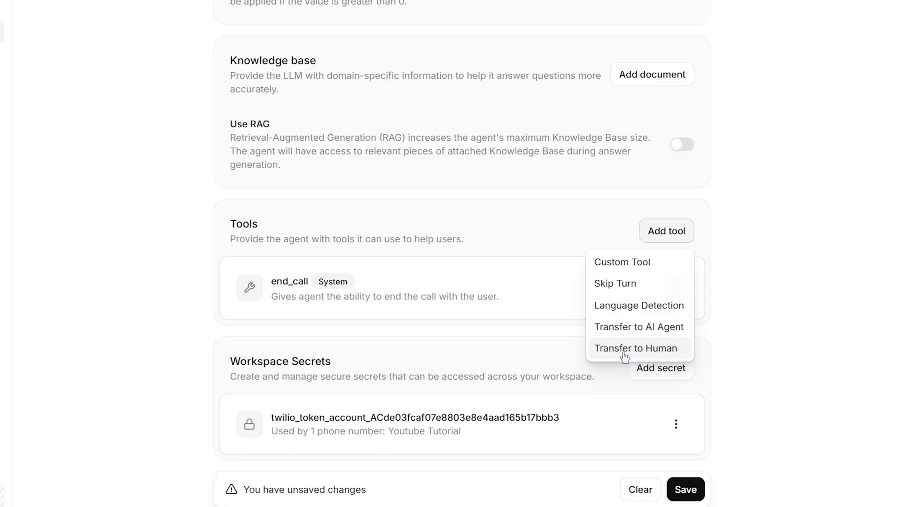
# Add a Transfer to Human tool forwarding to the support phone number after two requests for a real human, then save
pyautogui.click(640, 348)
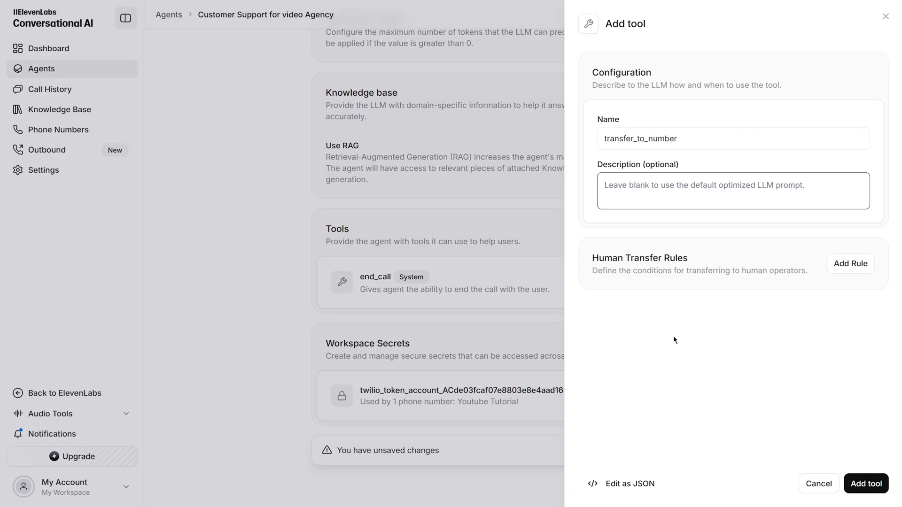
pyautogui.click(847, 272)
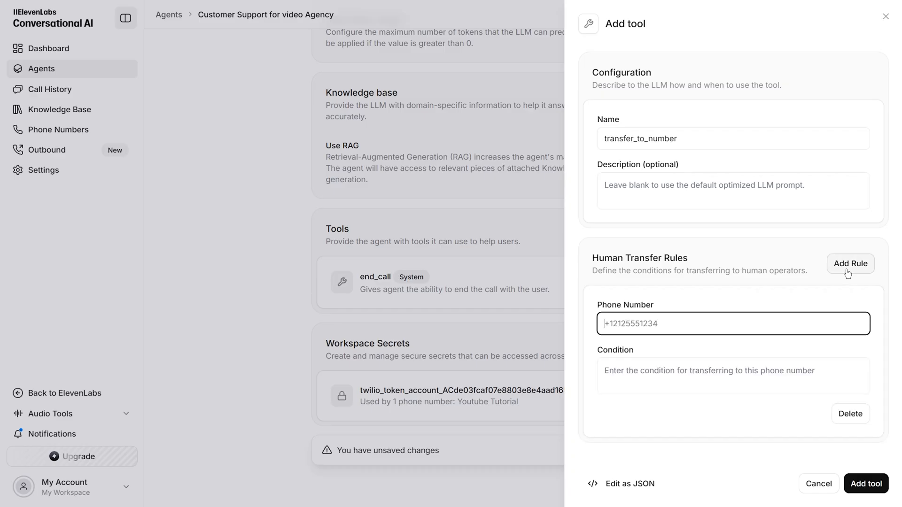
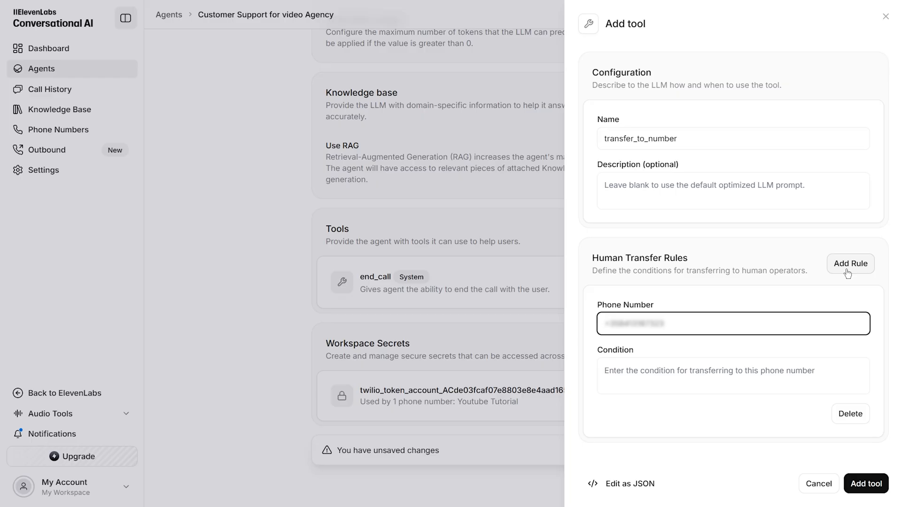
pyautogui.click(694, 354)
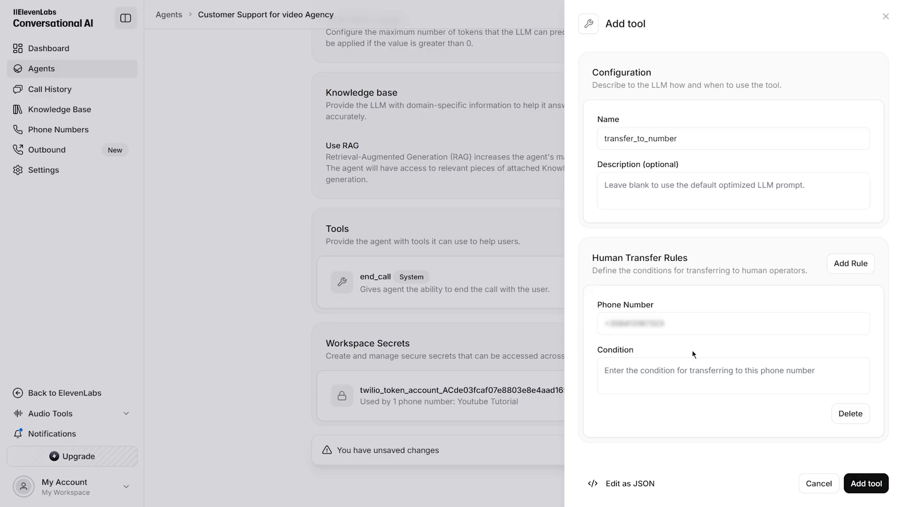
pyautogui.click(657, 374)
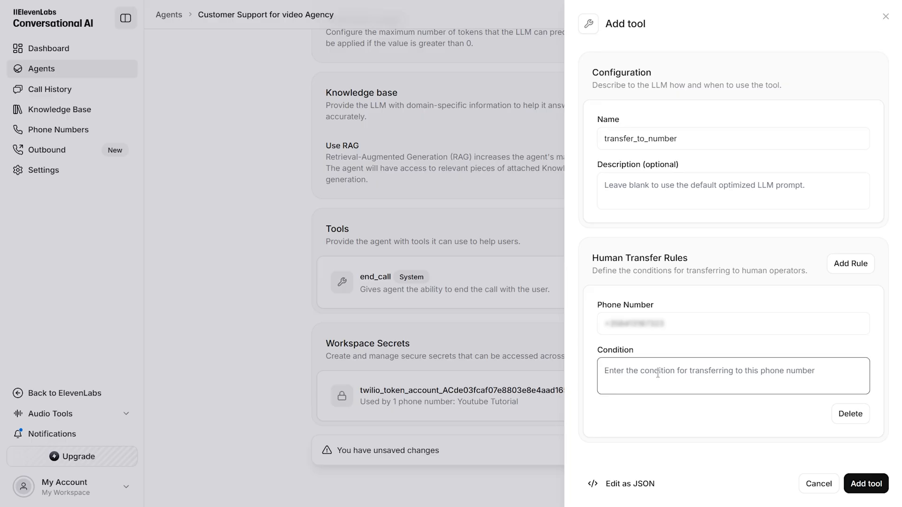
pyautogui.write('If the user requests to speak to a real human after 2 times, transfer to real human')
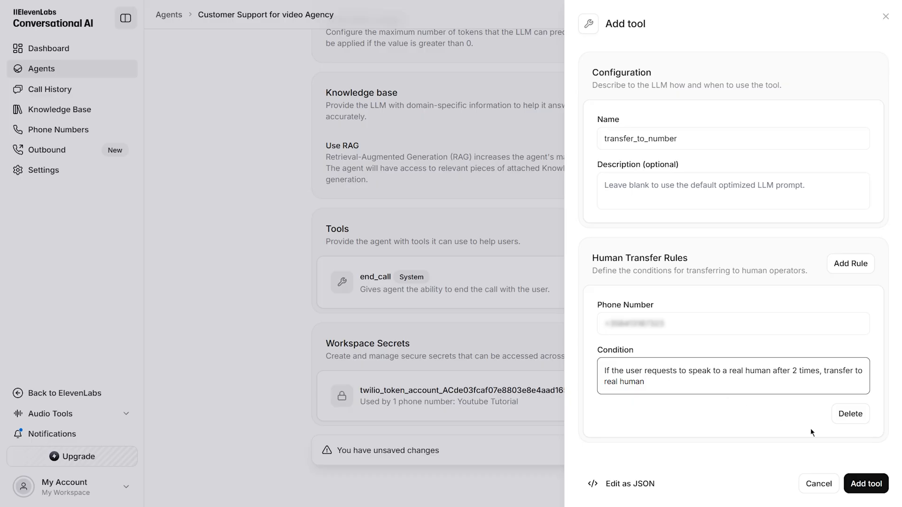
pyautogui.click(863, 488)
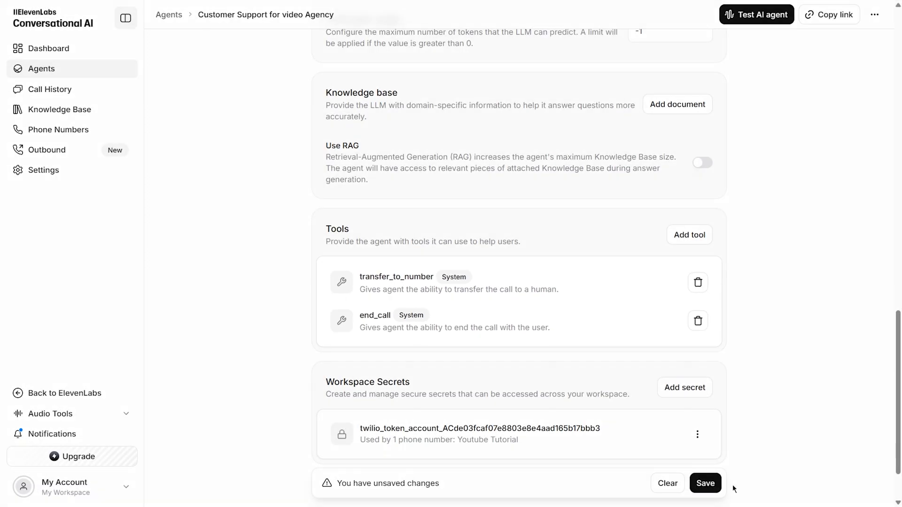
pyautogui.click(707, 486)
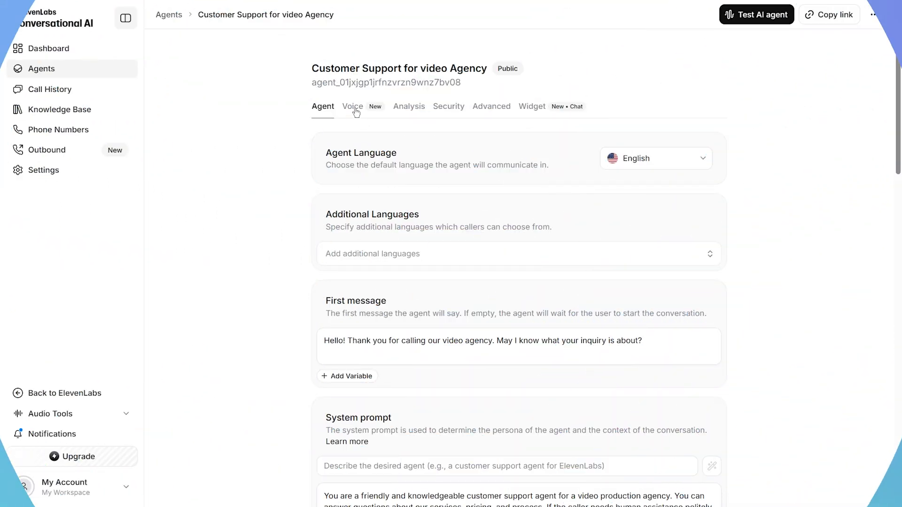
# Browse the available voices in the Voice settings and keep Eric selected
pyautogui.click(352, 107)
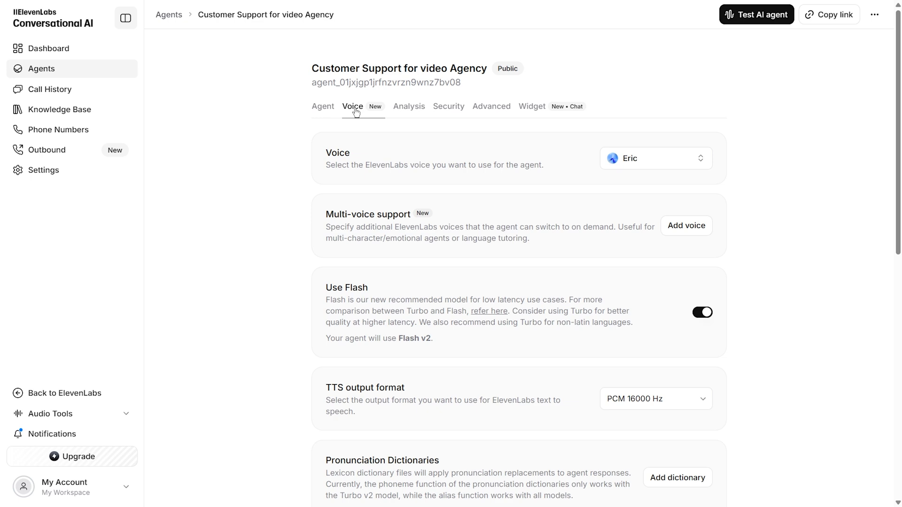
pyautogui.click(692, 161)
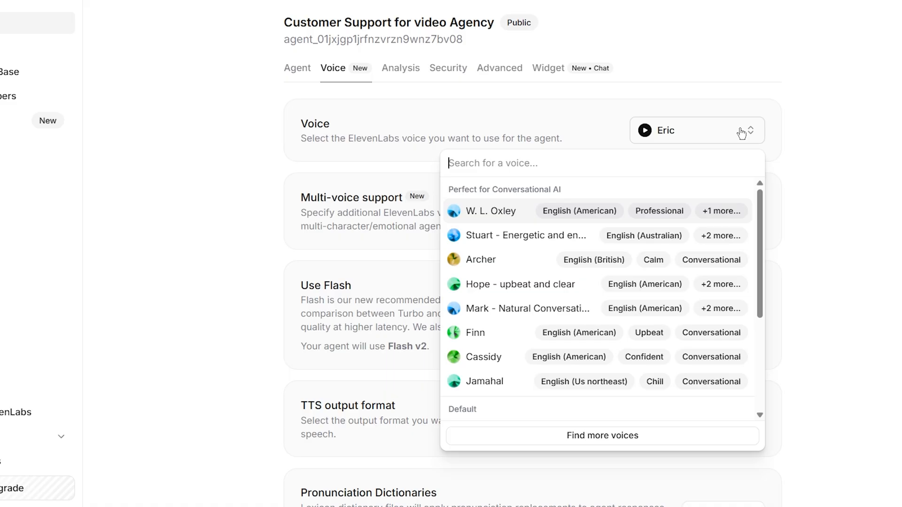
pyautogui.scroll(-4, 686, 225)
pyautogui.scroll(2, 685, 226)
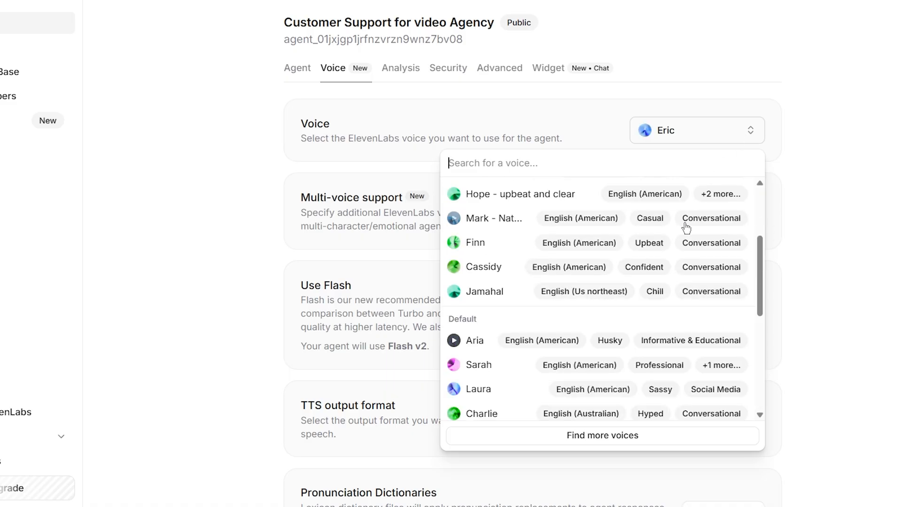
pyautogui.scroll(-5, 686, 228)
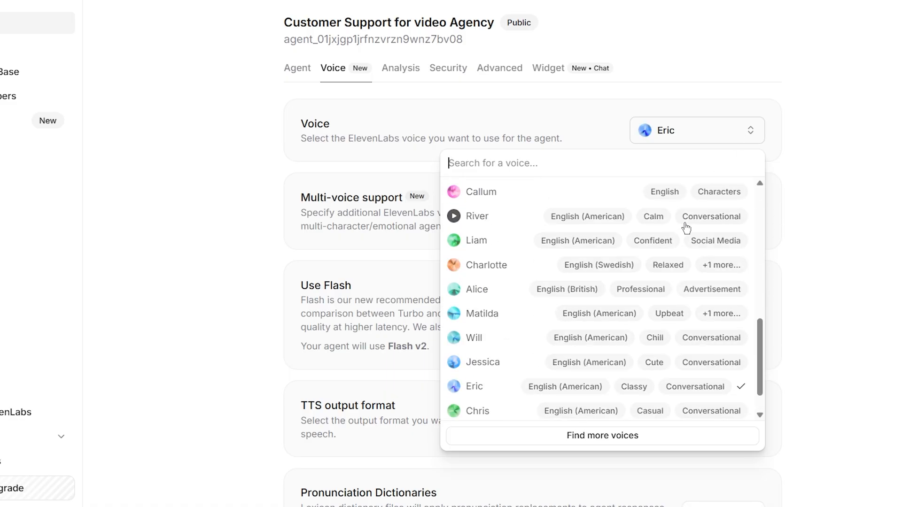
pyautogui.scroll(1, 686, 227)
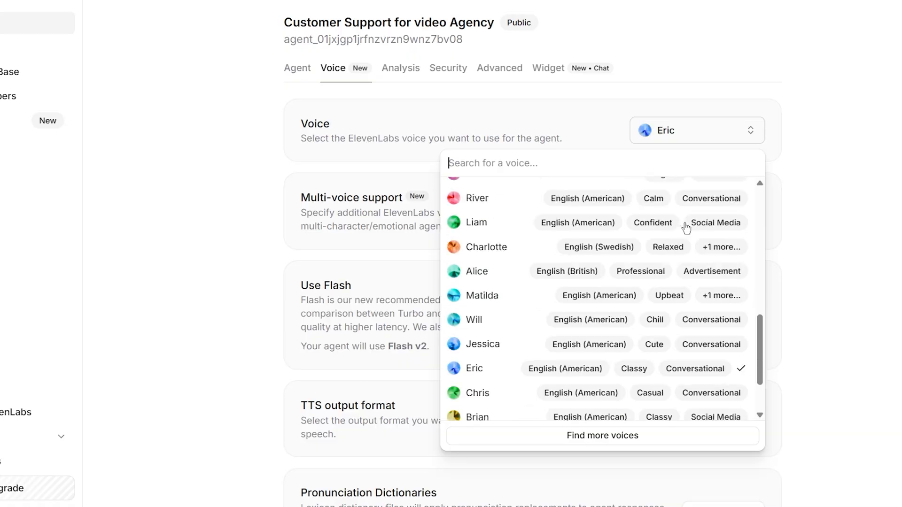
pyautogui.scroll(-2, 658, 228)
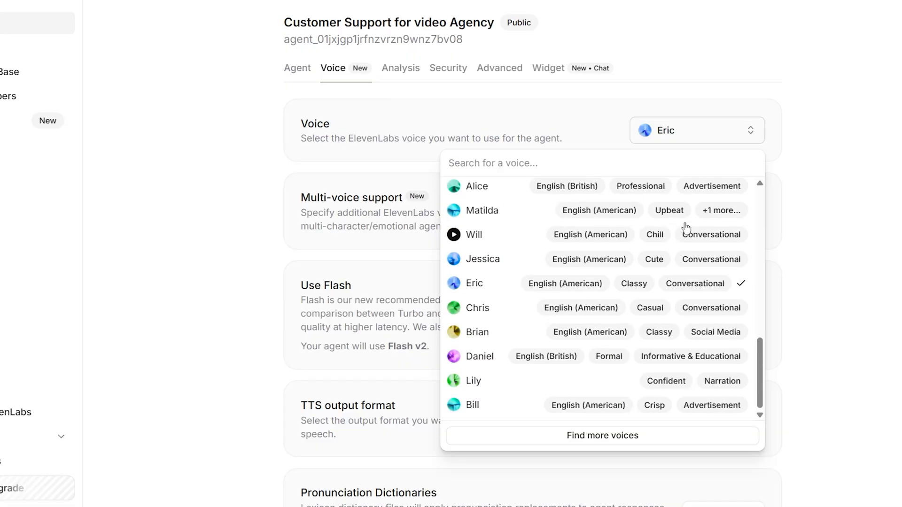
pyautogui.click(495, 286)
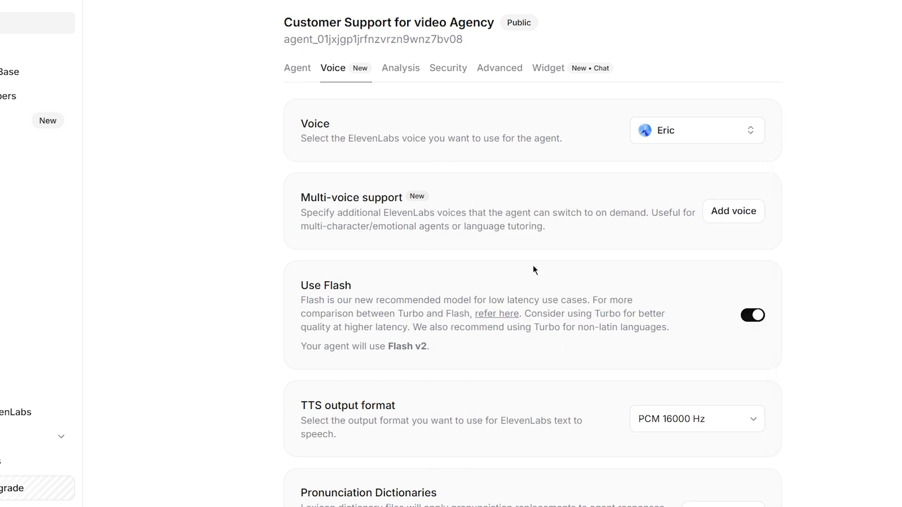
pyautogui.click(697, 135)
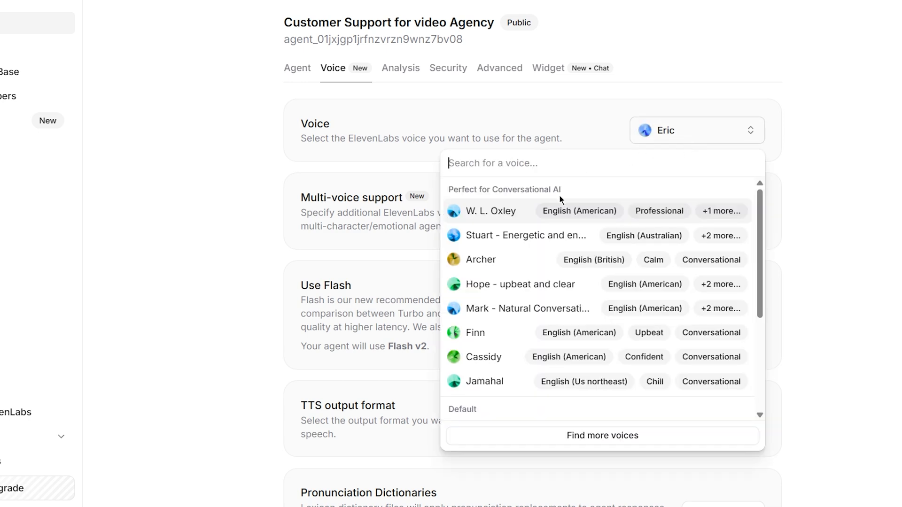
pyautogui.moveTo(536, 214)
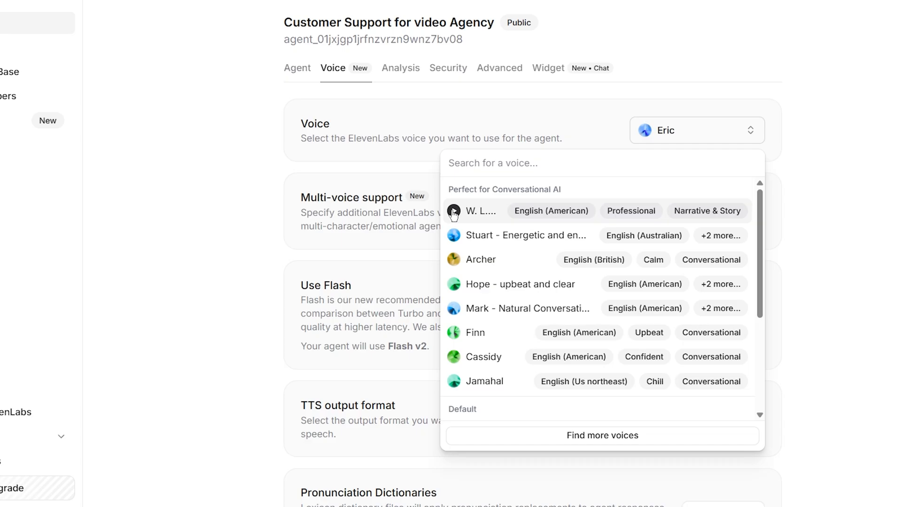
pyautogui.click(429, 249)
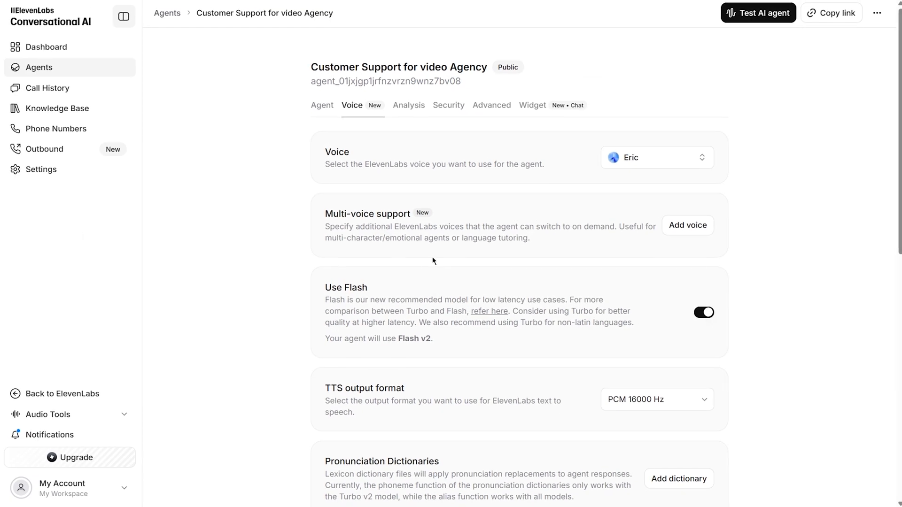
pyautogui.moveTo(897, 143); pyautogui.dragTo(886, 198)
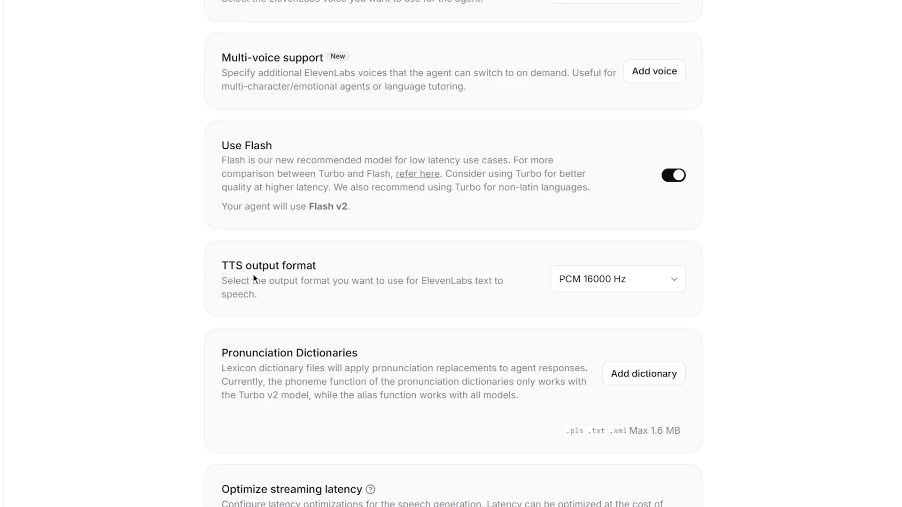
pyautogui.click(667, 280)
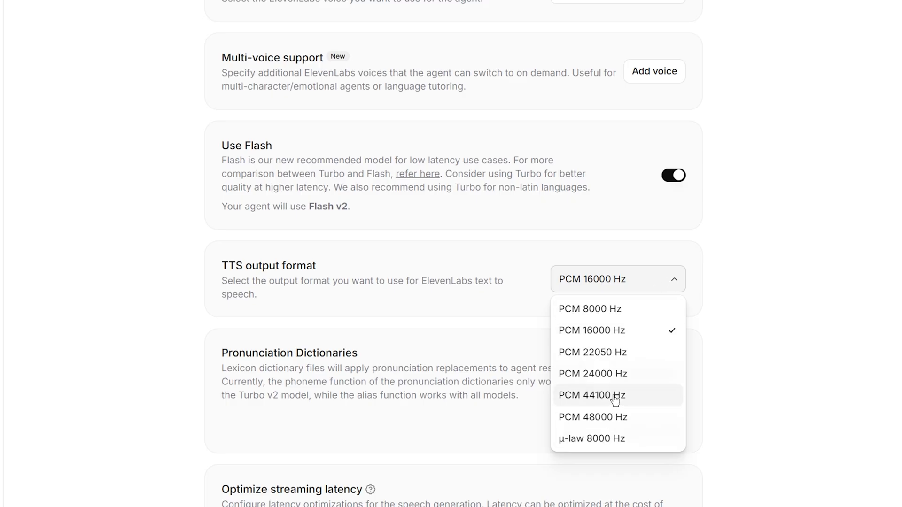
pyautogui.click(619, 331)
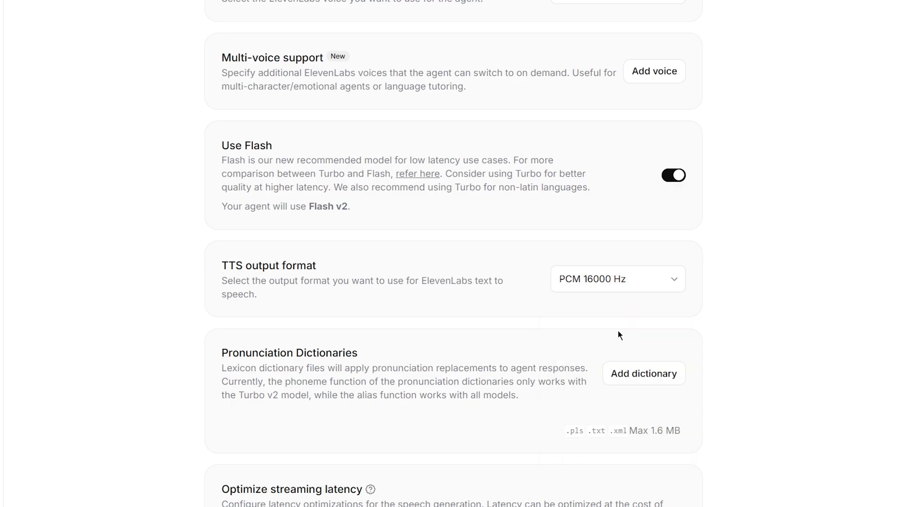
pyautogui.scroll(-3, 618, 332)
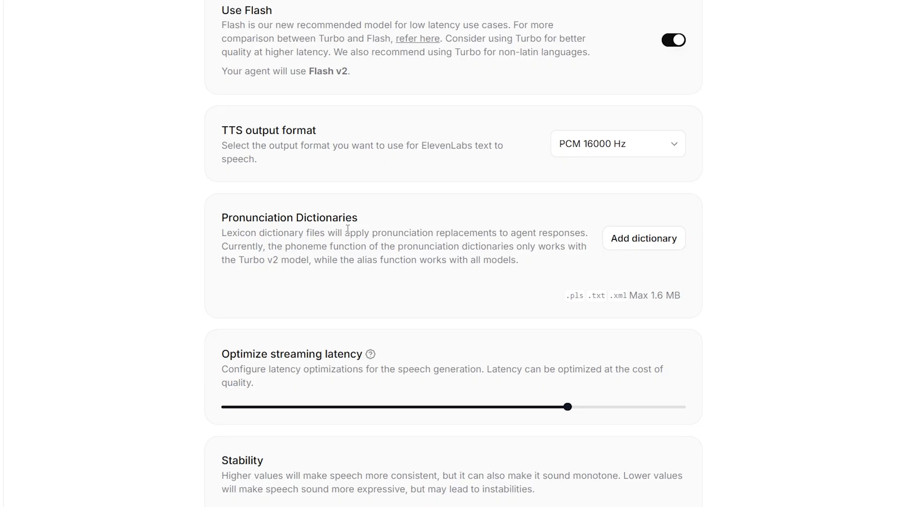
pyautogui.scroll(-5, 347, 230)
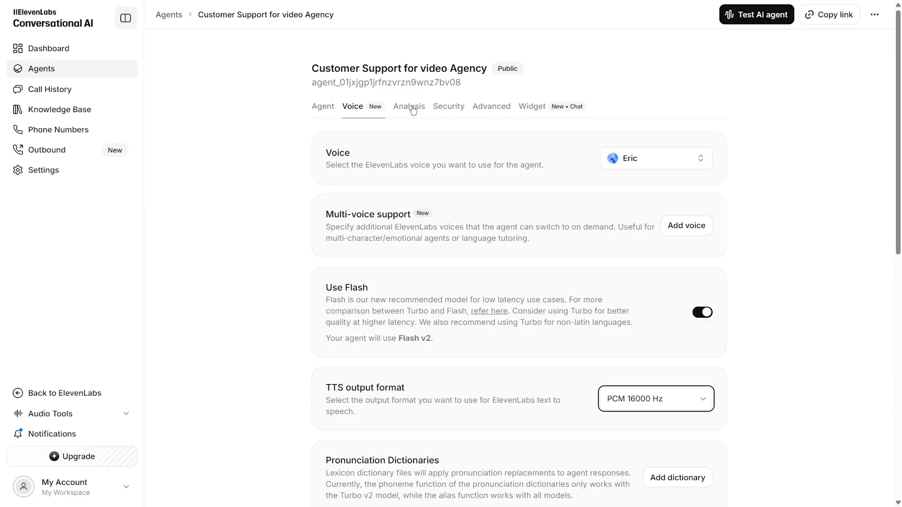
# Open the Analysis settings and dismiss the new evaluation criterion form, leaving no criteria defined
pyautogui.click(413, 107)
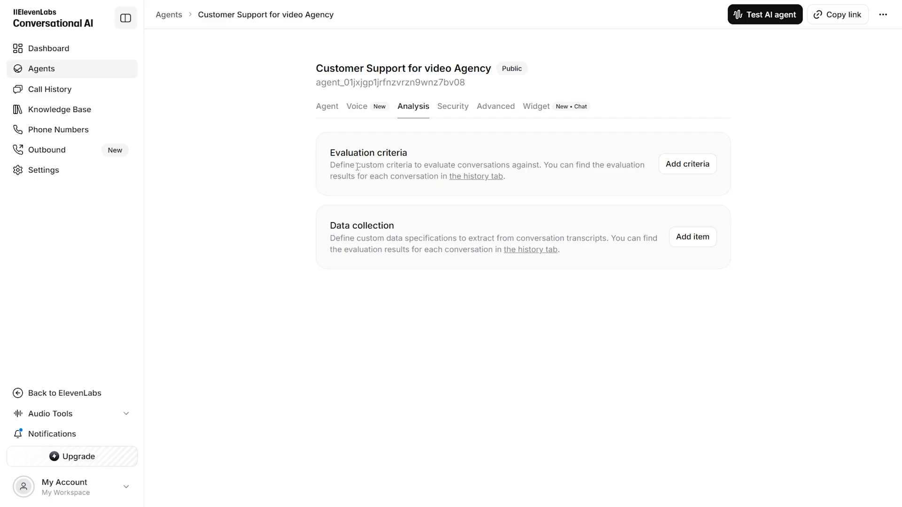
pyautogui.click(685, 164)
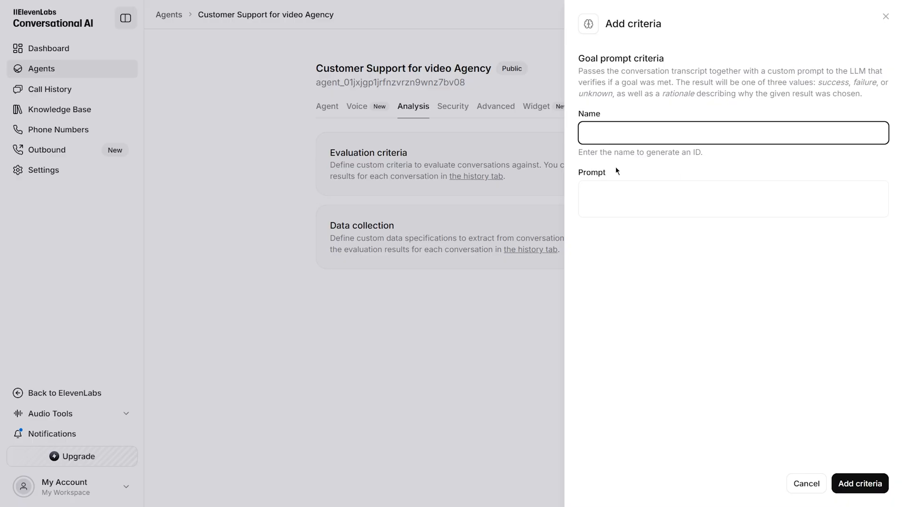
pyautogui.click(520, 163)
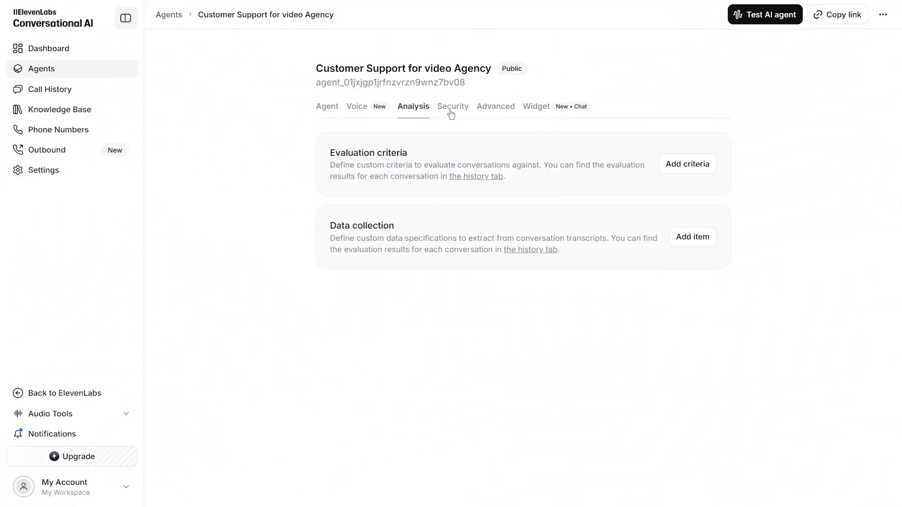
# In Security settings, leave authentication off so the agent stays Public, and add a blank allowlist host entry
pyautogui.click(450, 114)
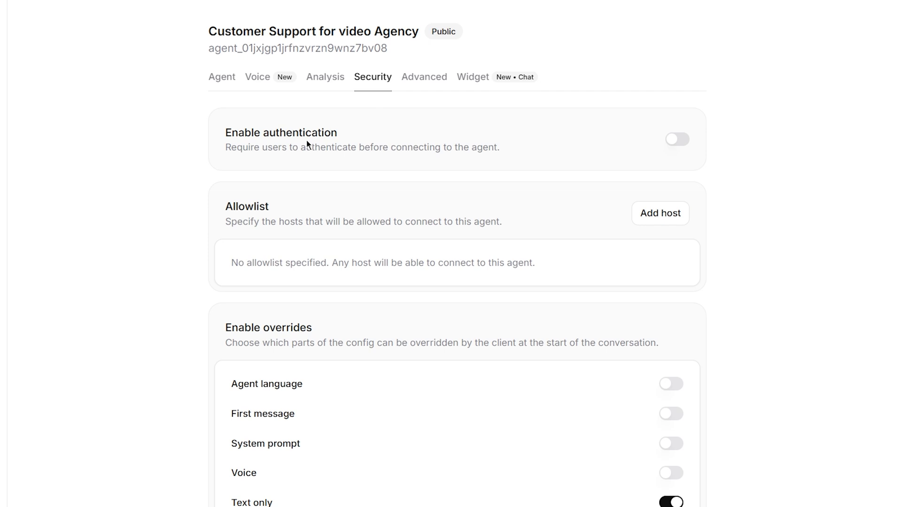
pyautogui.click(675, 141)
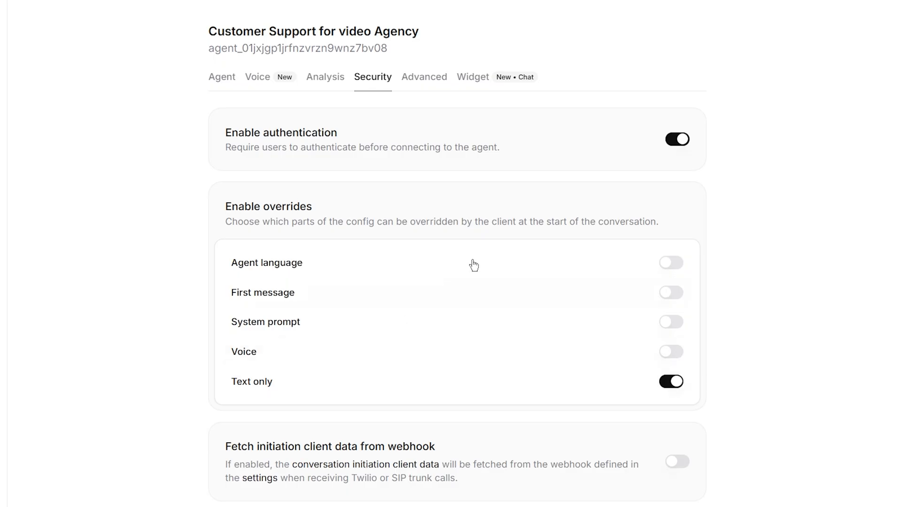
pyautogui.click(675, 142)
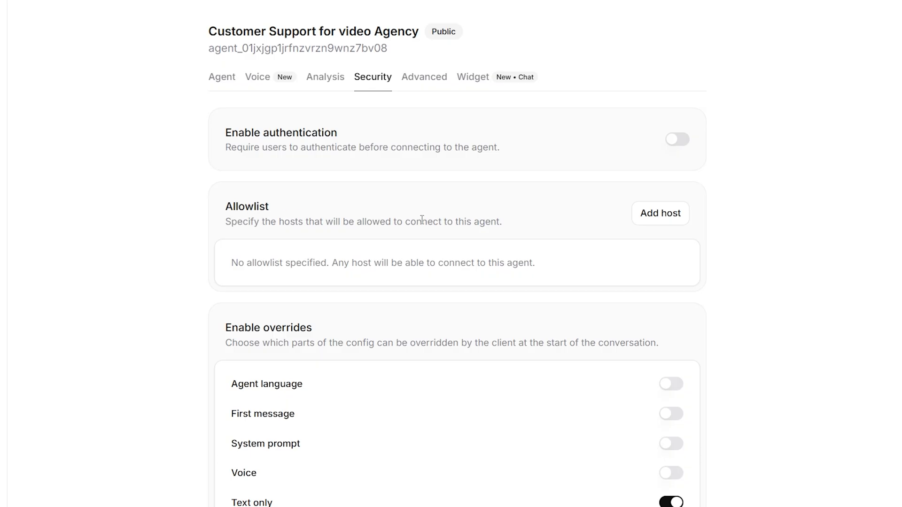
pyautogui.click(651, 221)
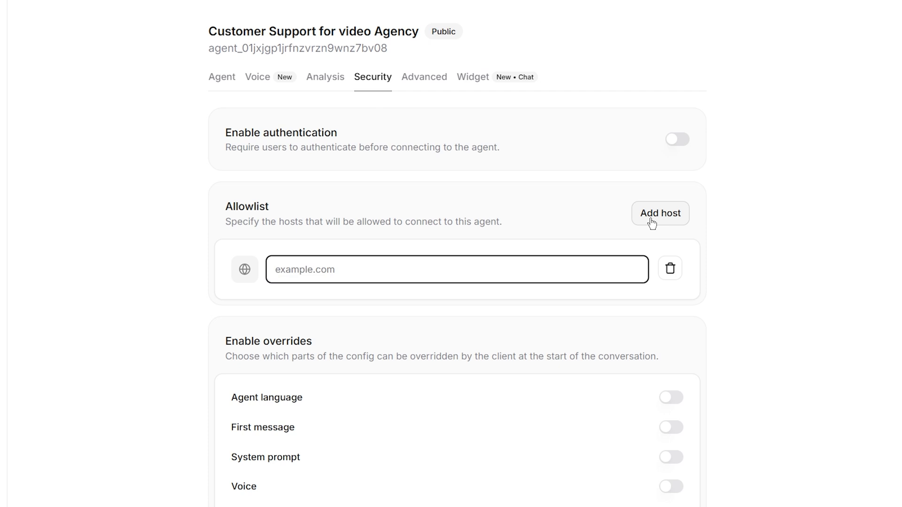
pyautogui.click(670, 268)
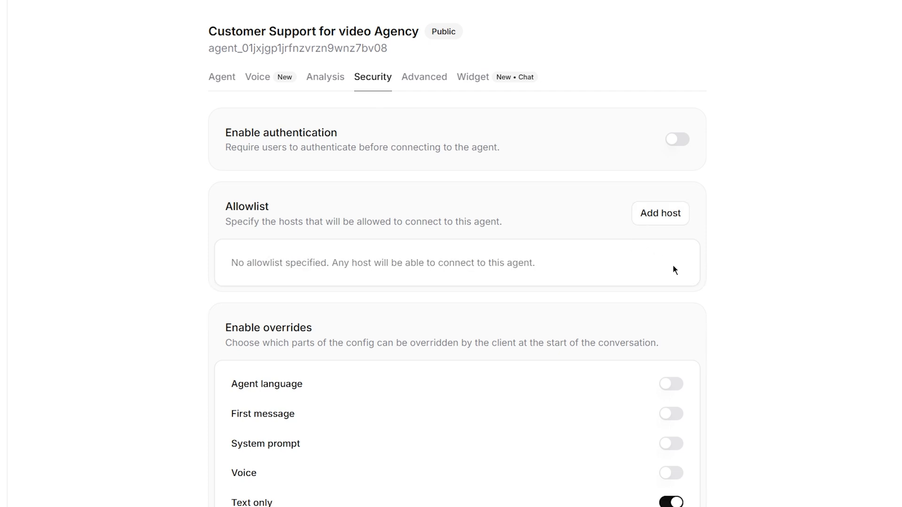
pyautogui.scroll(-3, 674, 269)
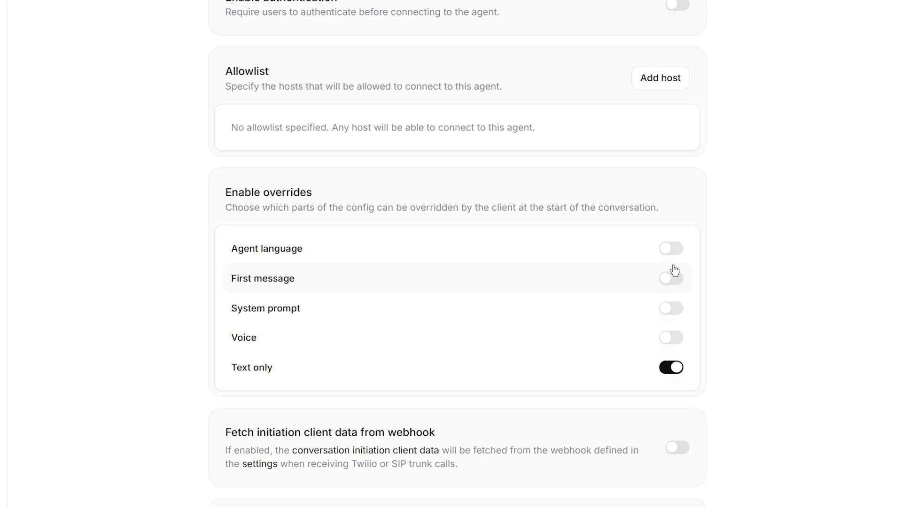
pyautogui.scroll(-4, 900, 252)
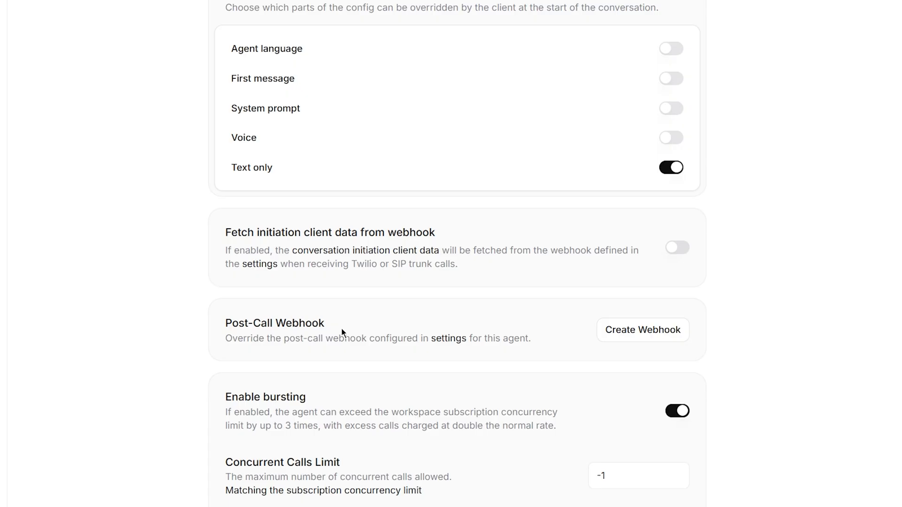
pyautogui.scroll(-3, 341, 332)
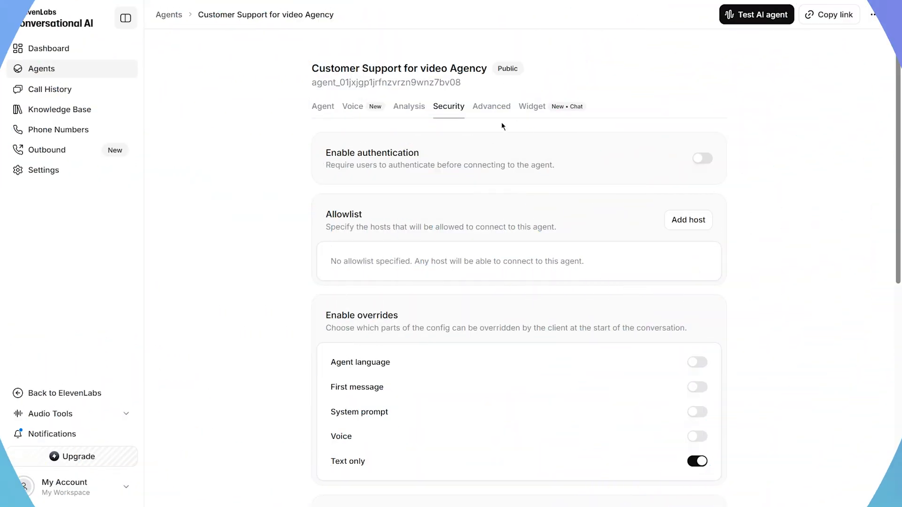
# Review the Advanced settings: turn timeout 7, silence timeout 20, maximum duration 300
pyautogui.click(488, 104)
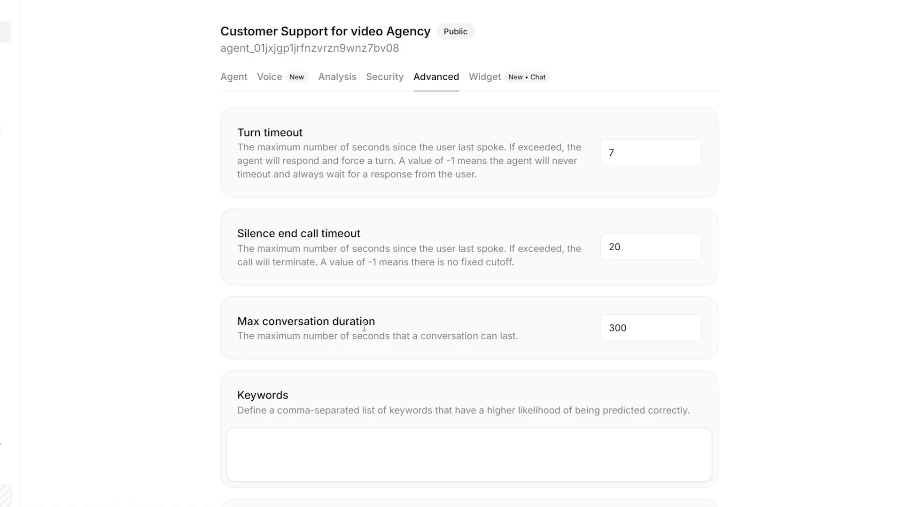
pyautogui.scroll(-3, 364, 326)
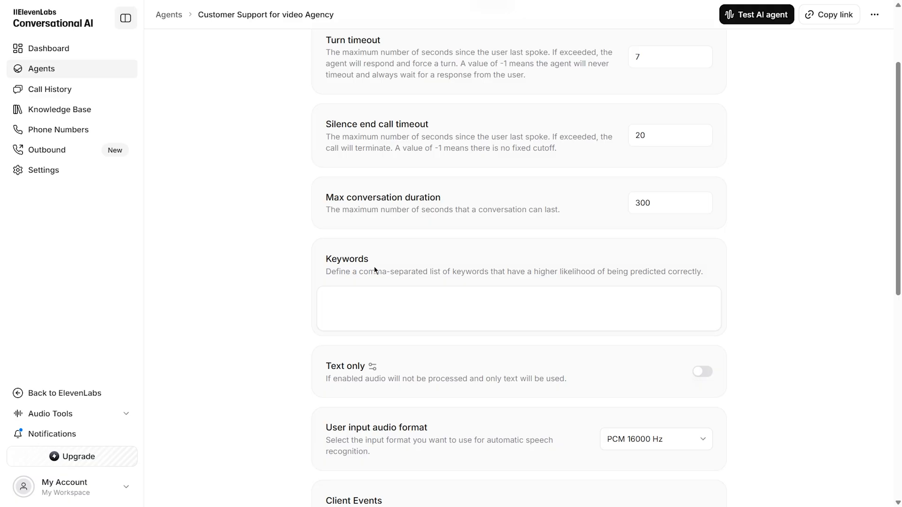
pyautogui.moveTo(896, 210); pyautogui.dragTo(898, 370)
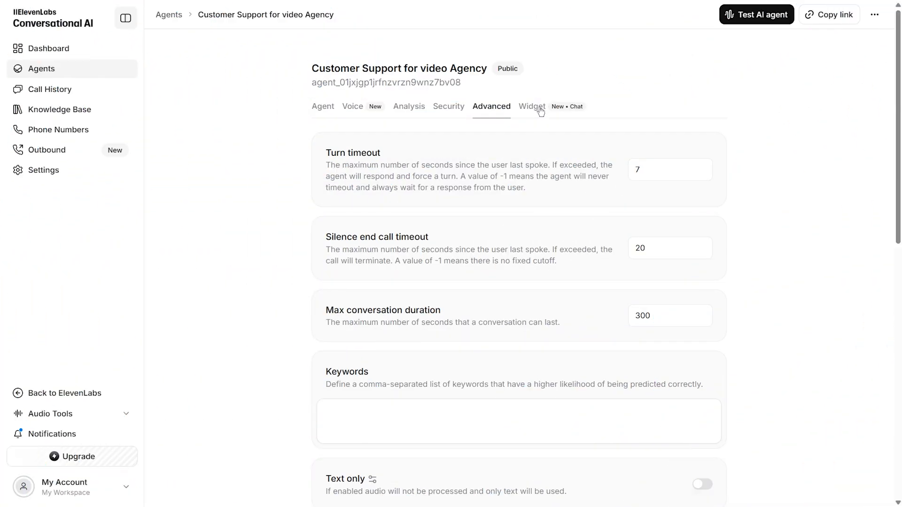
# Copy the agent's embed code snippet from the Widget settings
pyautogui.click(539, 108)
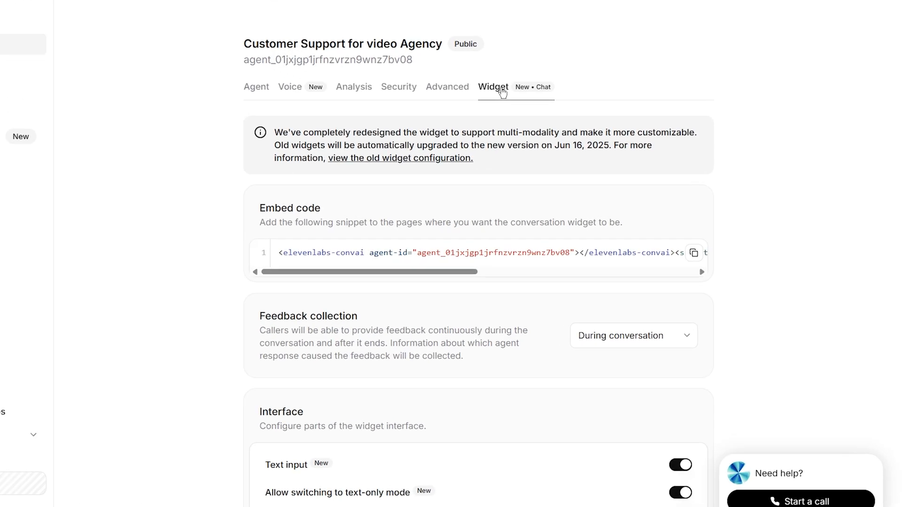
pyautogui.moveTo(360, 274); pyautogui.dragTo(599, 278)
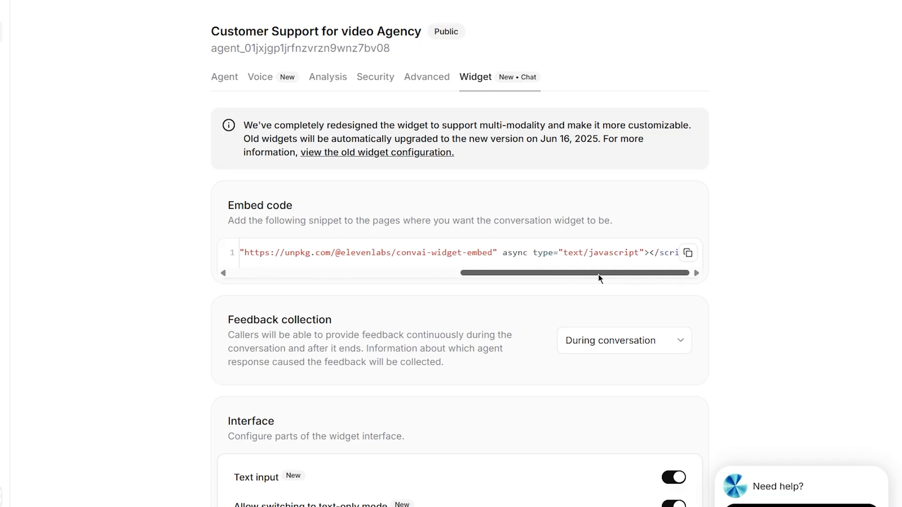
pyautogui.click(688, 253)
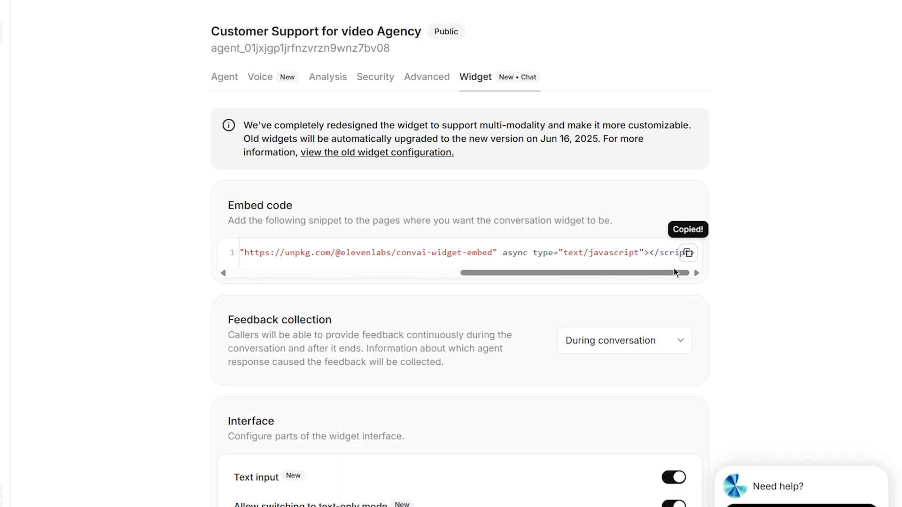
pyautogui.scroll(-10, 641, 284)
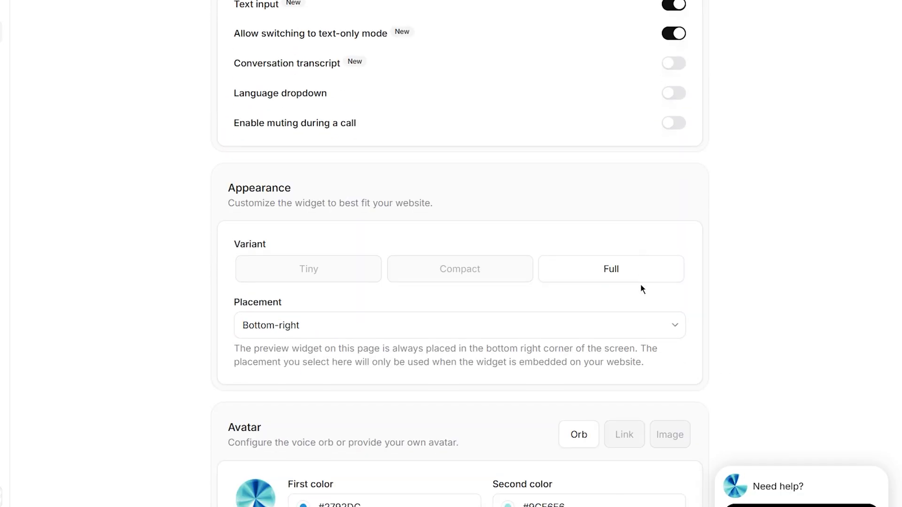